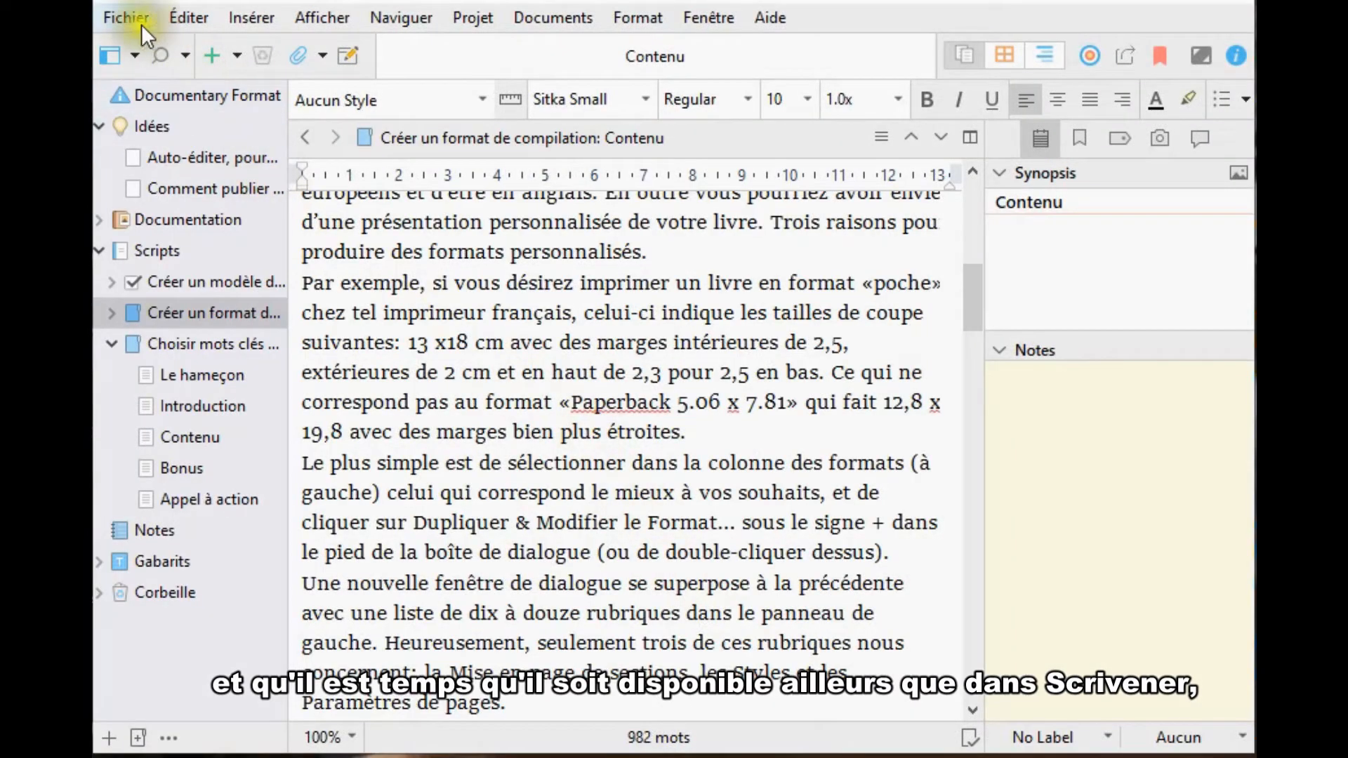
- Open the project's compile settings and set the output type to Microsoft Word 97-2004 (.doc)
{"action": "left_click", "coordinate": [126, 17]}
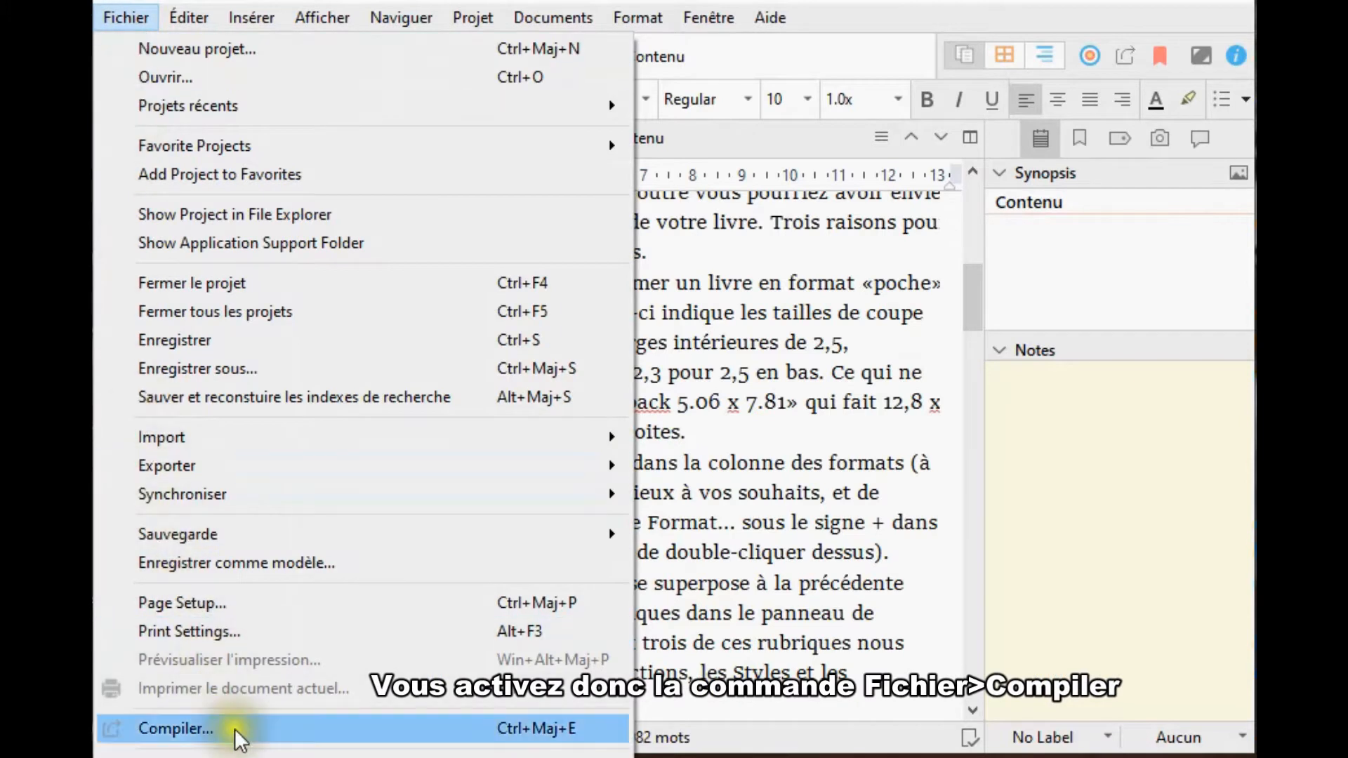
{"action": "left_click", "coordinate": [176, 728]}
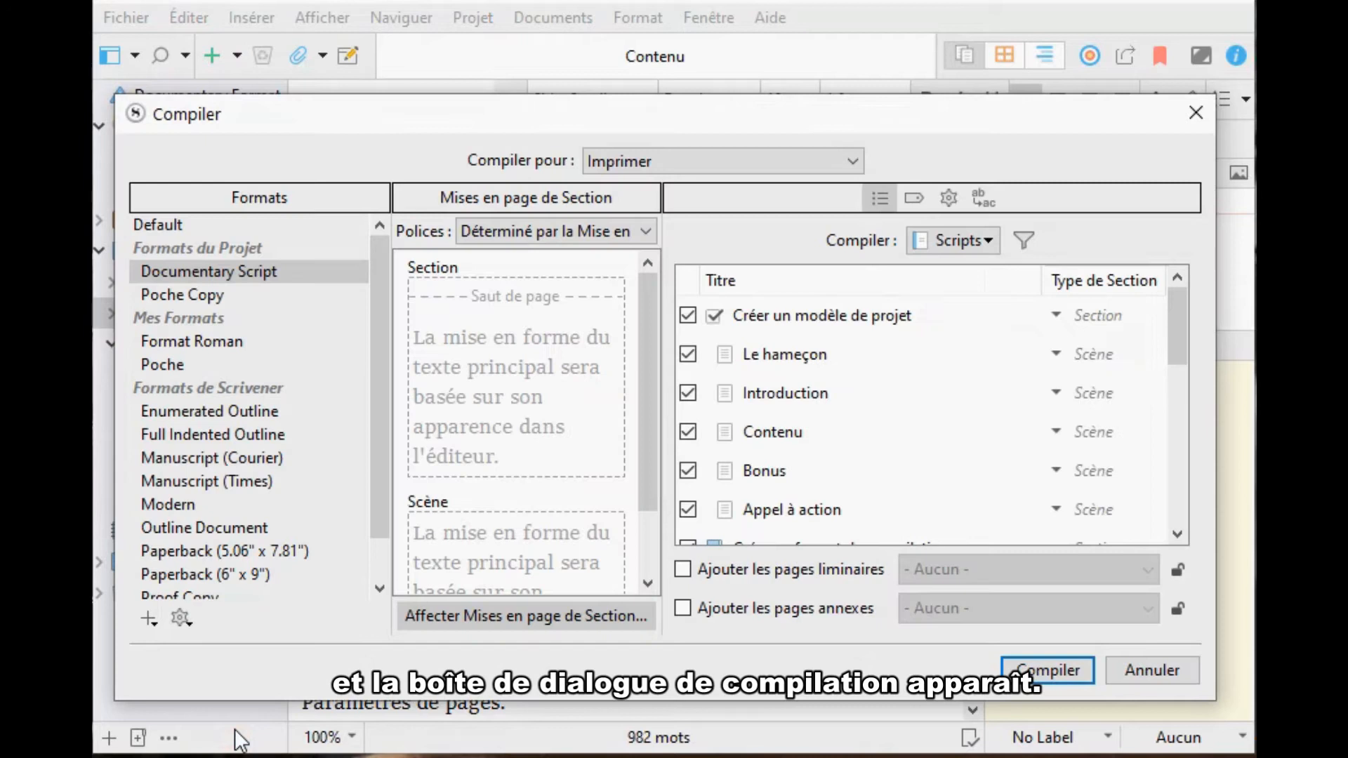
{"action": "left_click", "coordinate": [853, 162]}
{"action": "left_click", "coordinate": [716, 411]}
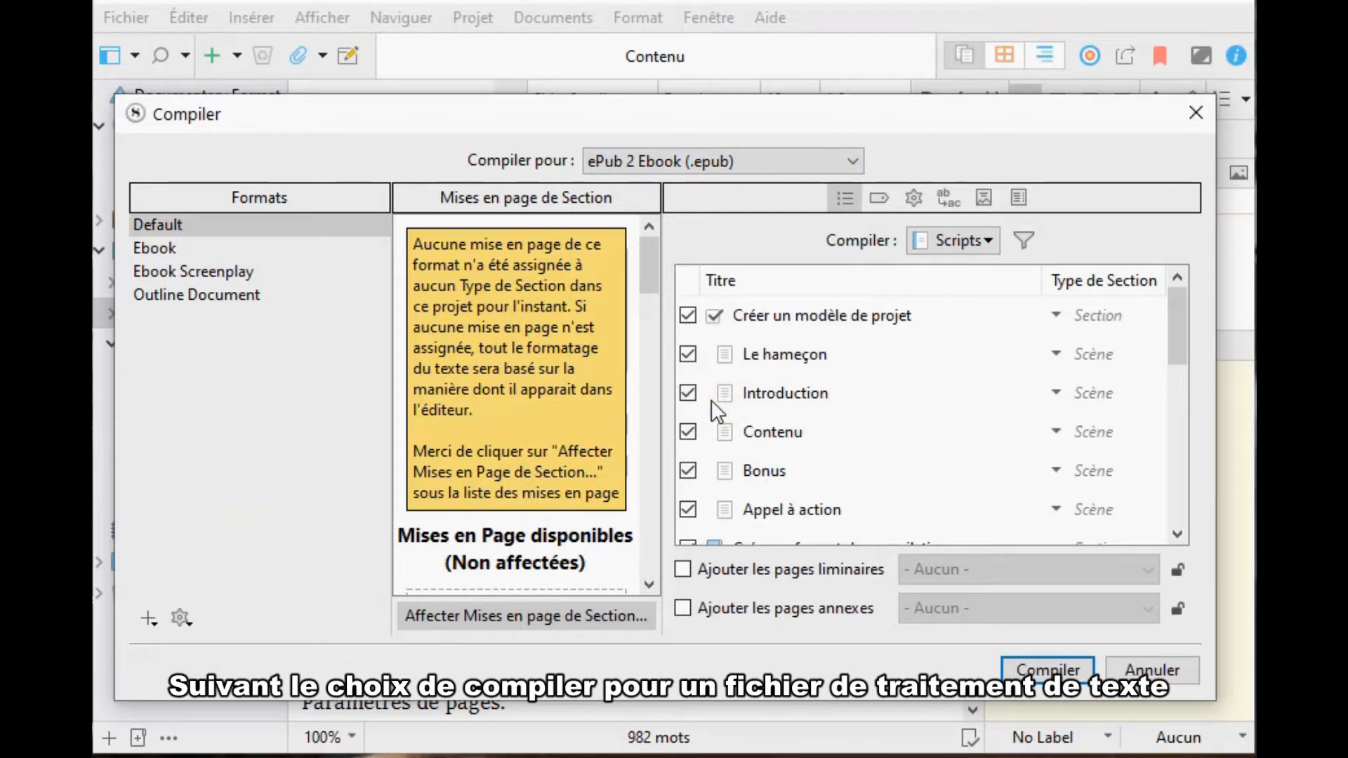
{"action": "left_click", "coordinate": [847, 157]}
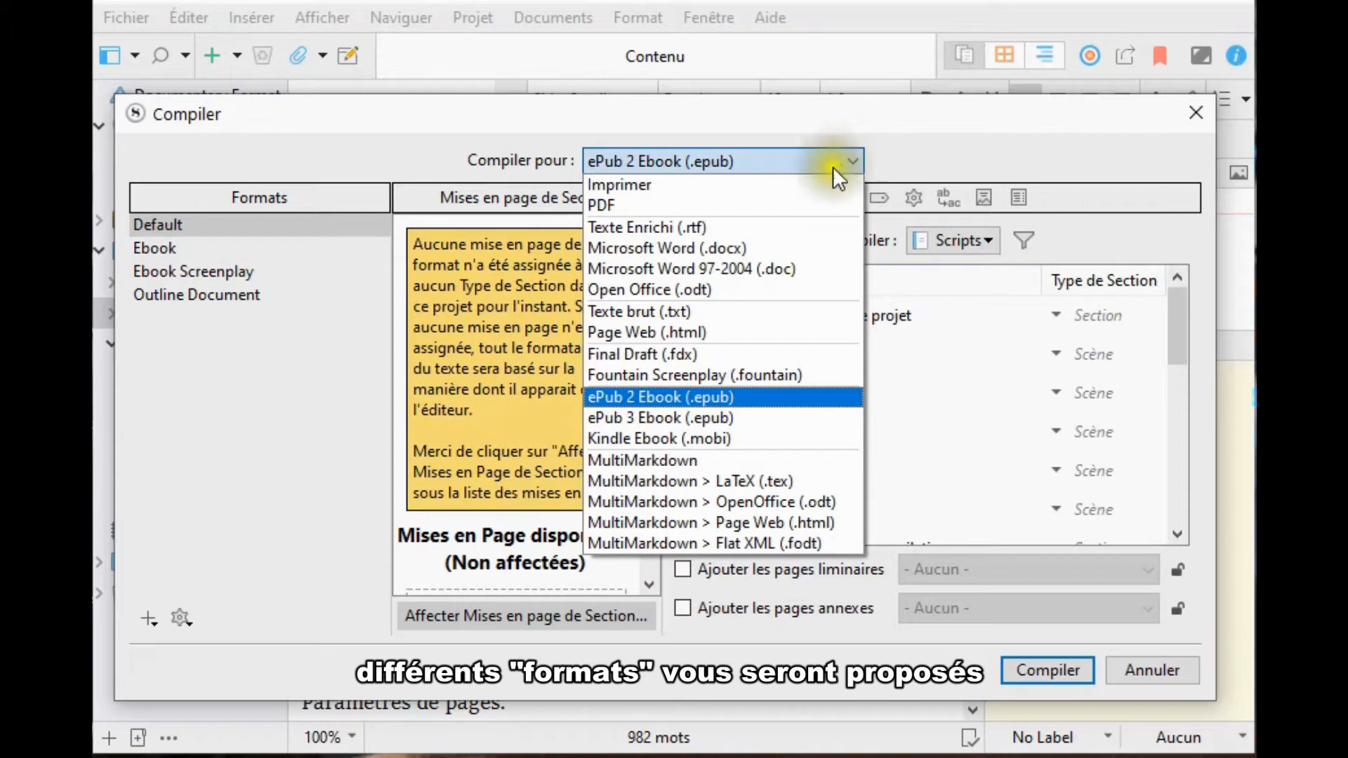
{"action": "left_click", "coordinate": [745, 271]}
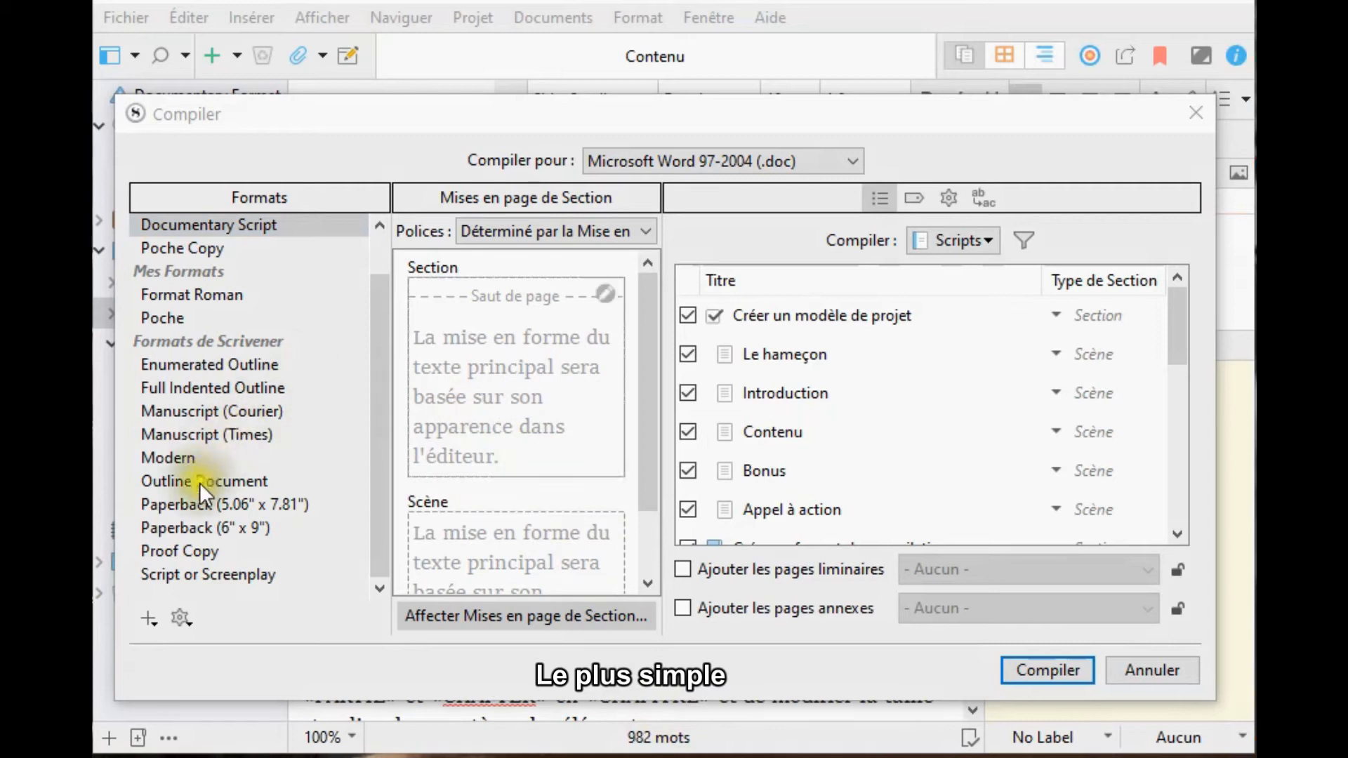
- Duplicate the Paperback (5.06" x 7.81") format and open the copy for editing
{"action": "left_click", "coordinate": [243, 500]}
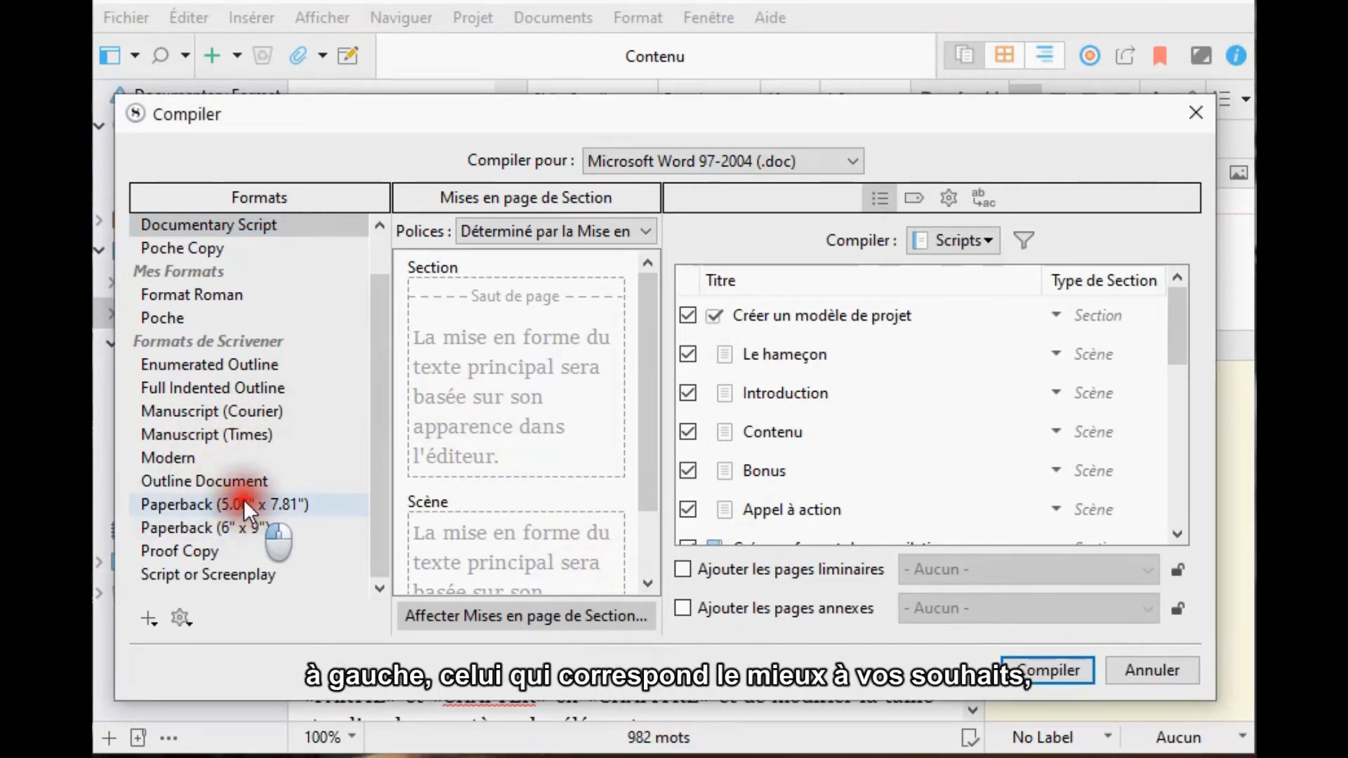
{"action": "left_click", "coordinate": [153, 619]}
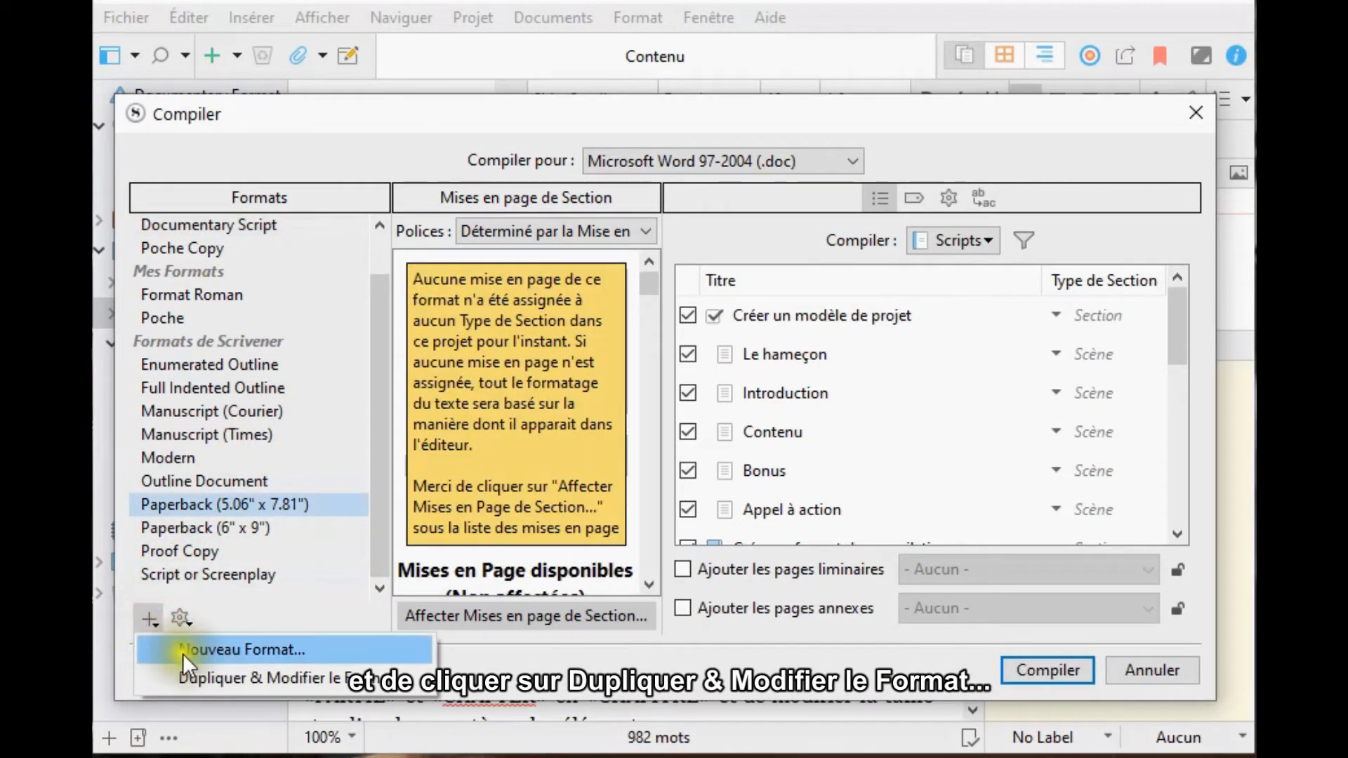
{"action": "left_click", "coordinate": [230, 672]}
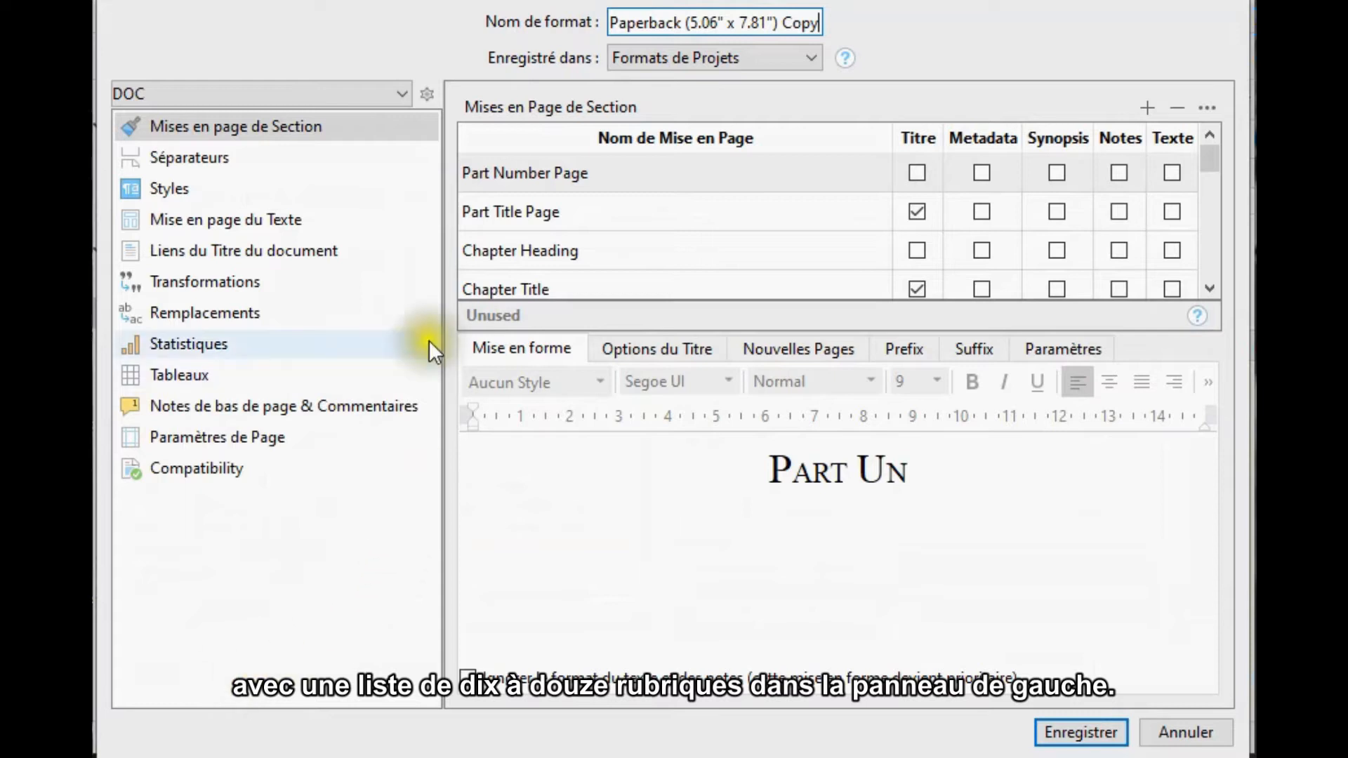
- Review the copied format's Styles and Paramètres de Page settings and return to its section layouts
{"action": "left_click", "coordinate": [352, 133]}
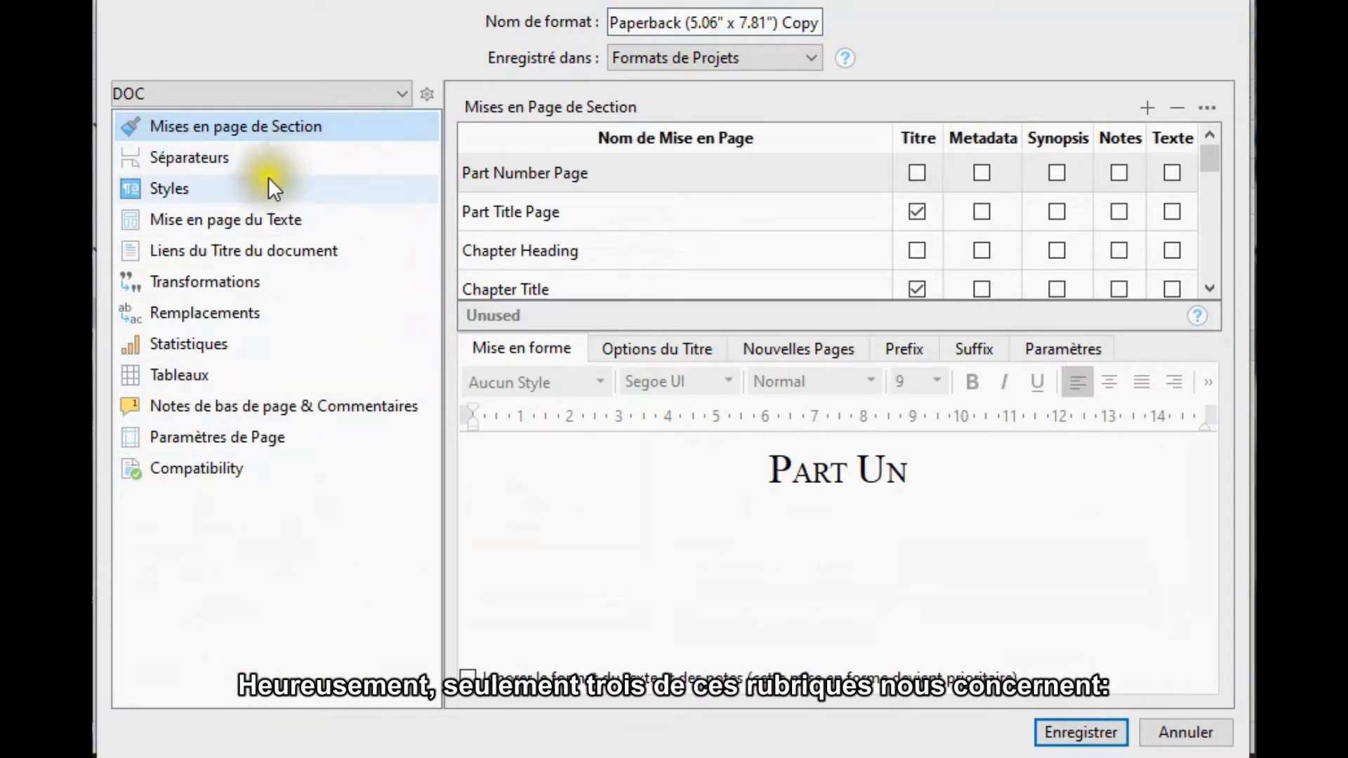
{"action": "left_click", "coordinate": [225, 192]}
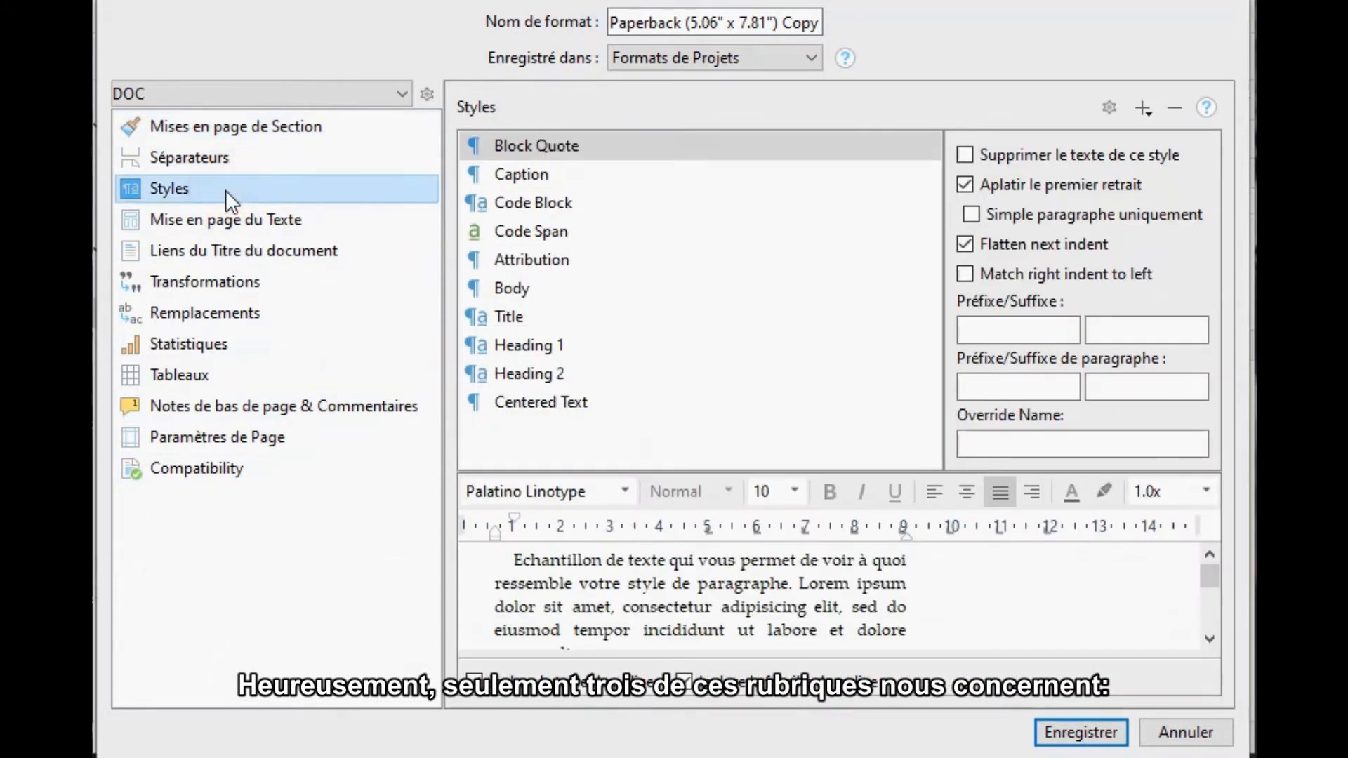
{"action": "left_click", "coordinate": [267, 438]}
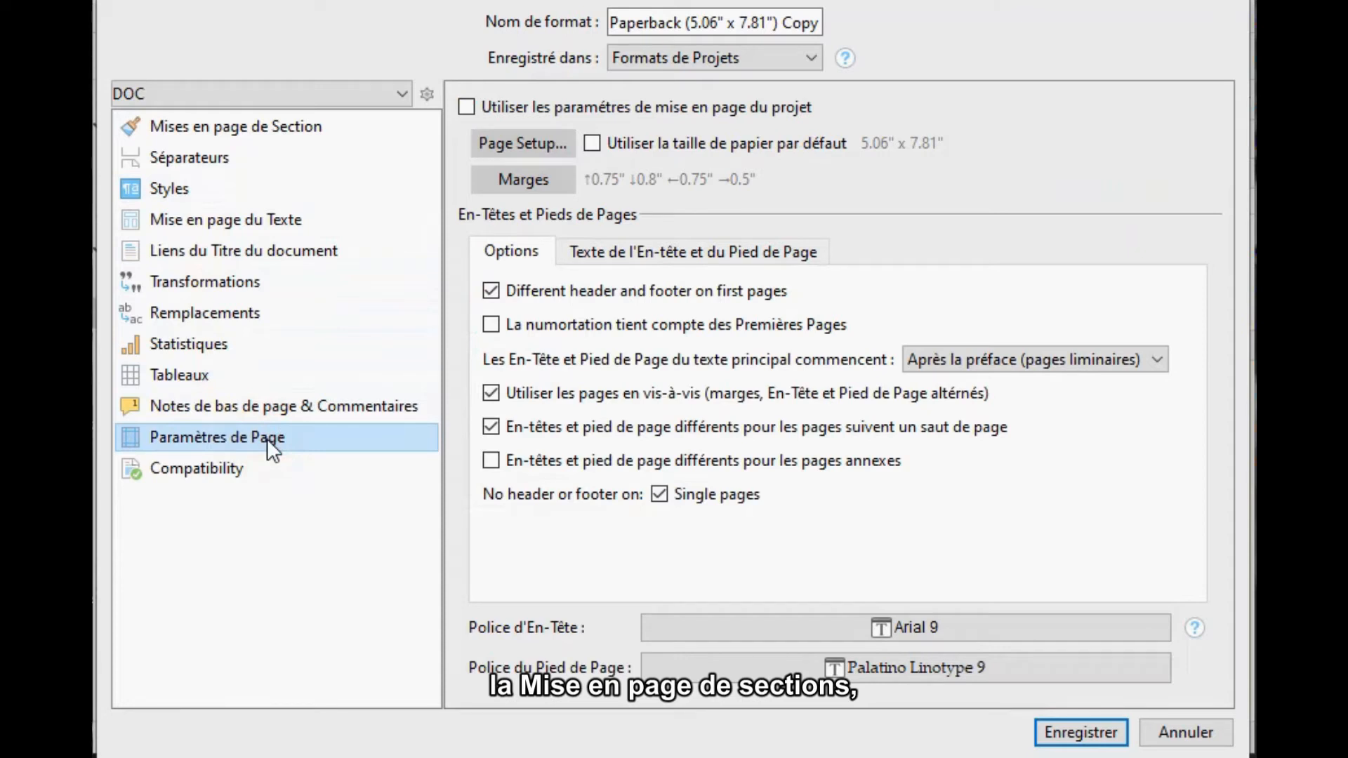
{"action": "left_click", "coordinate": [296, 122]}
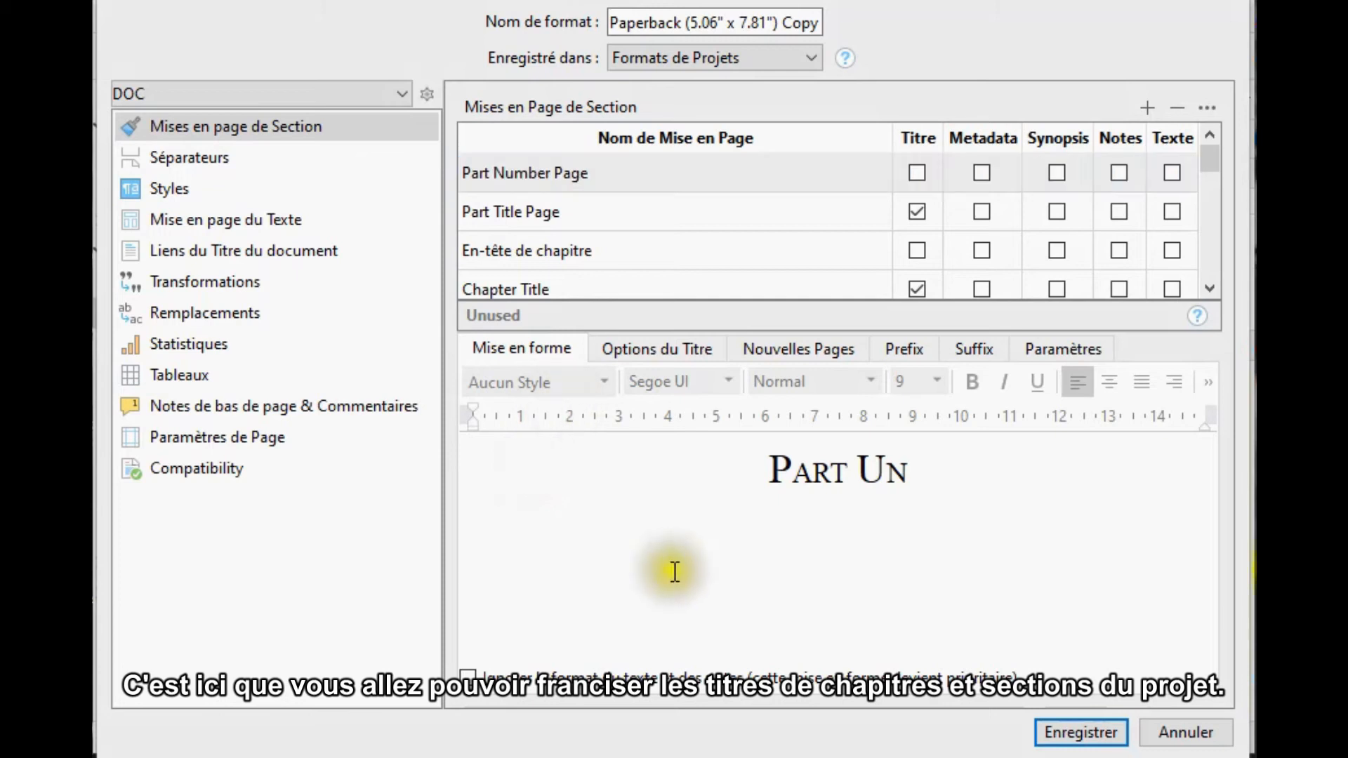
- Rename the "Part Number Page" section layout as "Page de numéro de partie"
{"action": "double_click", "coordinate": [618, 170]}
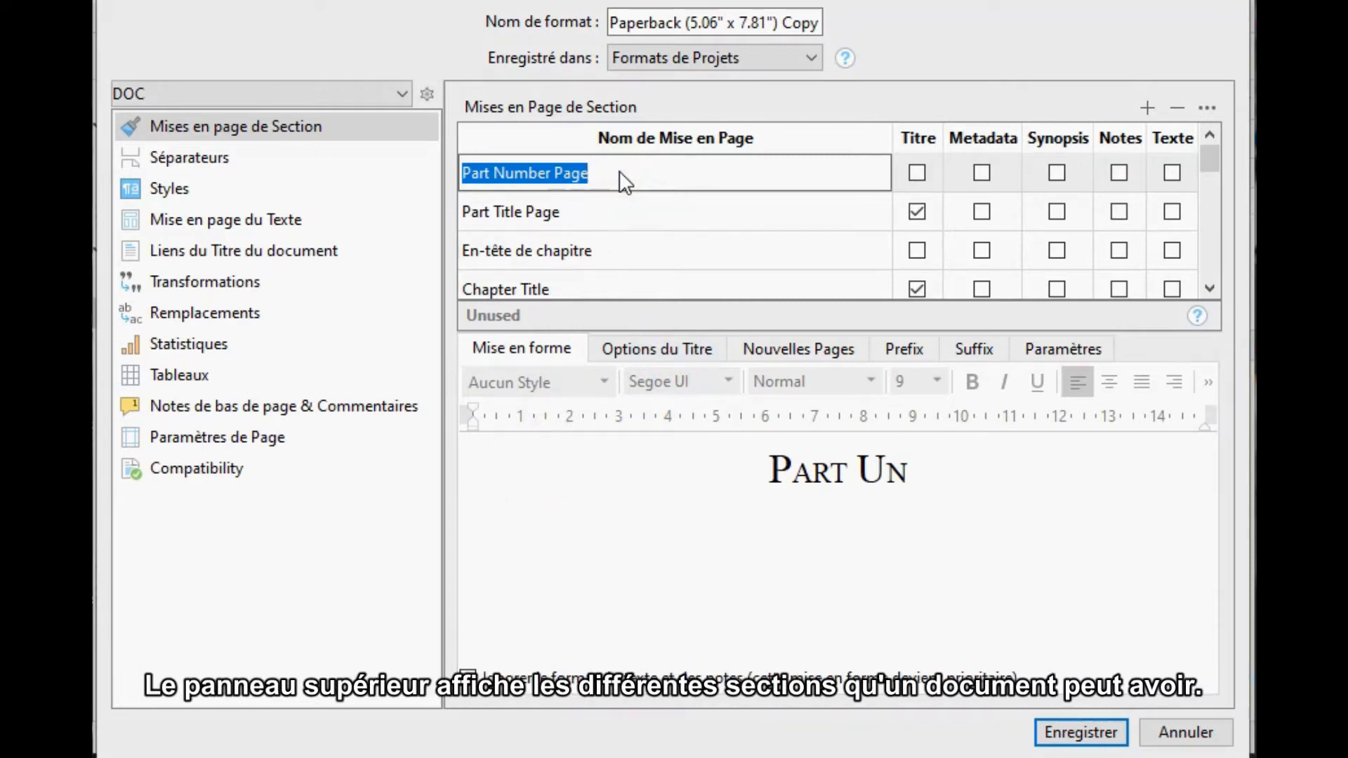
{"action": "type", "text": "Page de "}
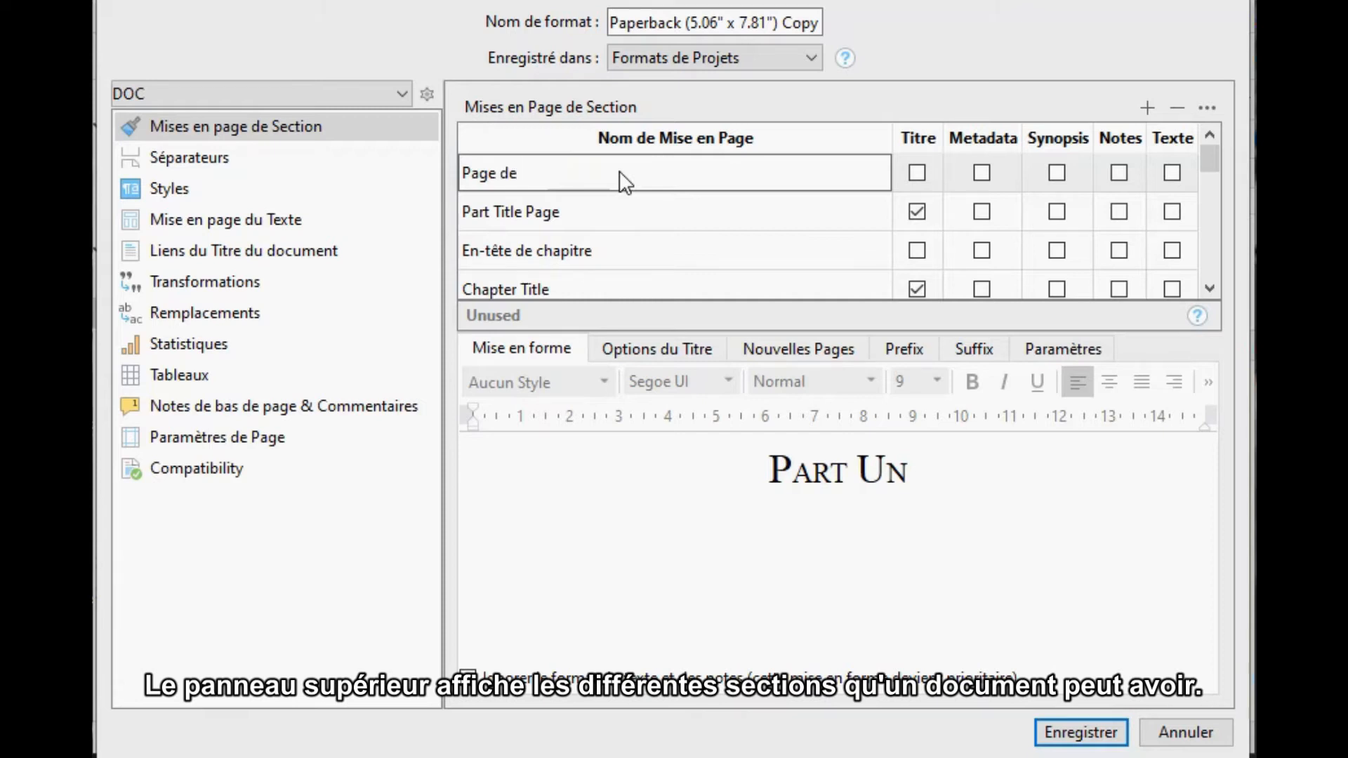
{"action": "type", "text": "num"}
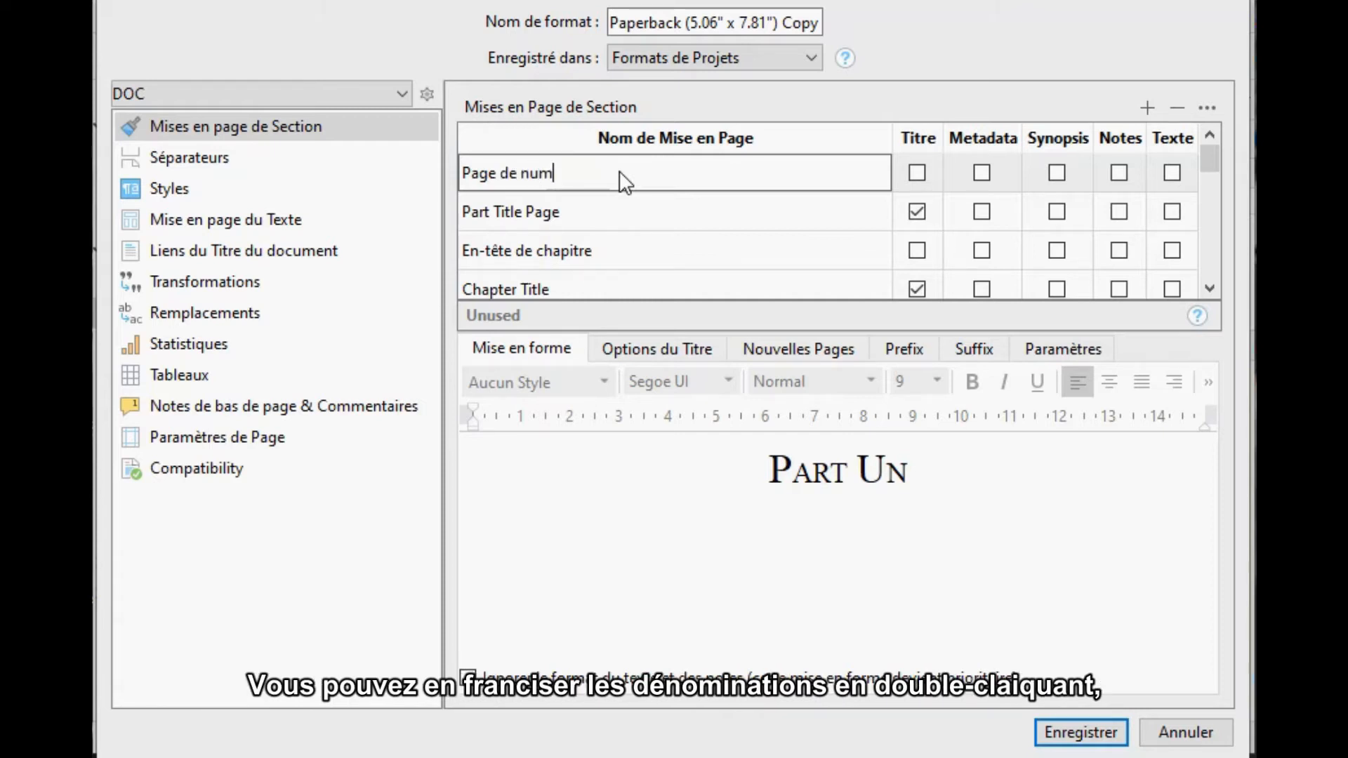
{"action": "type", "text": "éro de partie"}
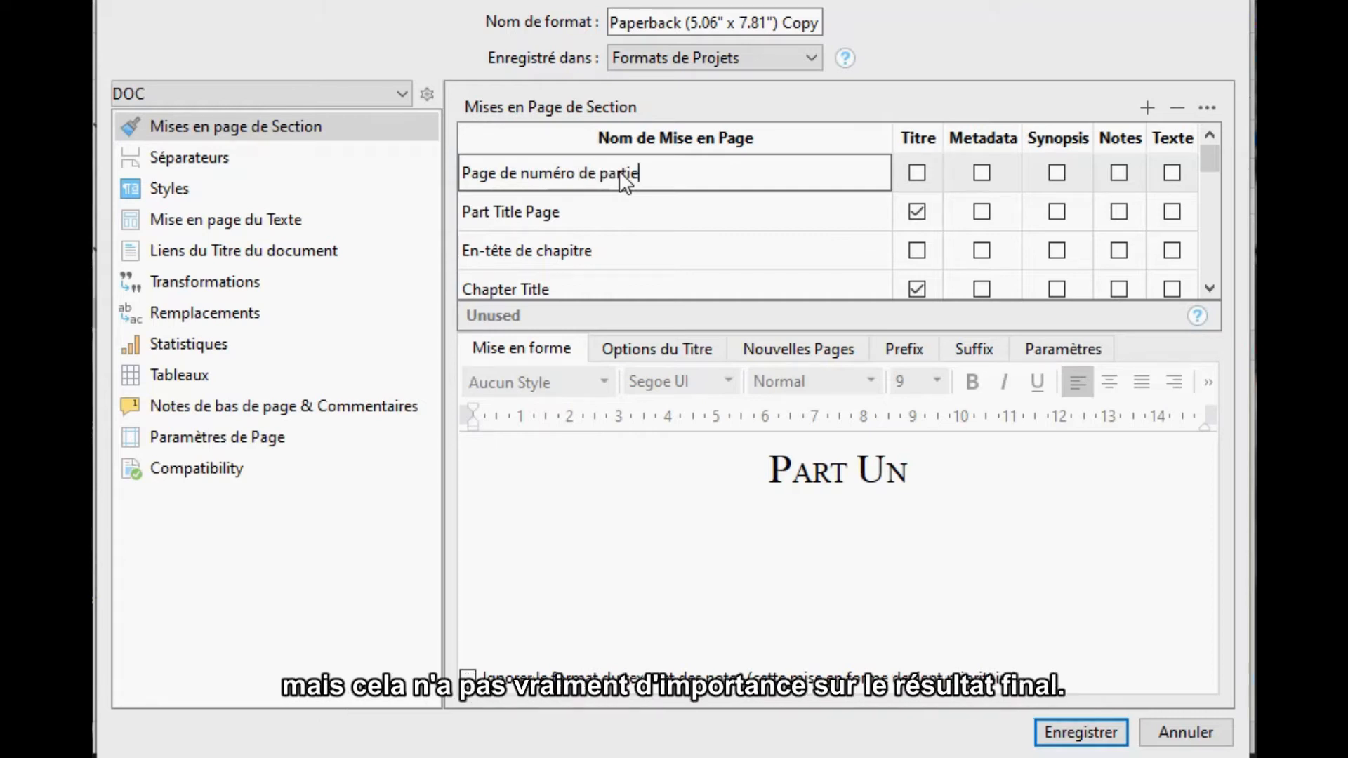
- Rename the "Part Title Page" section layout as "Page de titre de partie"
{"action": "left_click", "coordinate": [562, 212]}
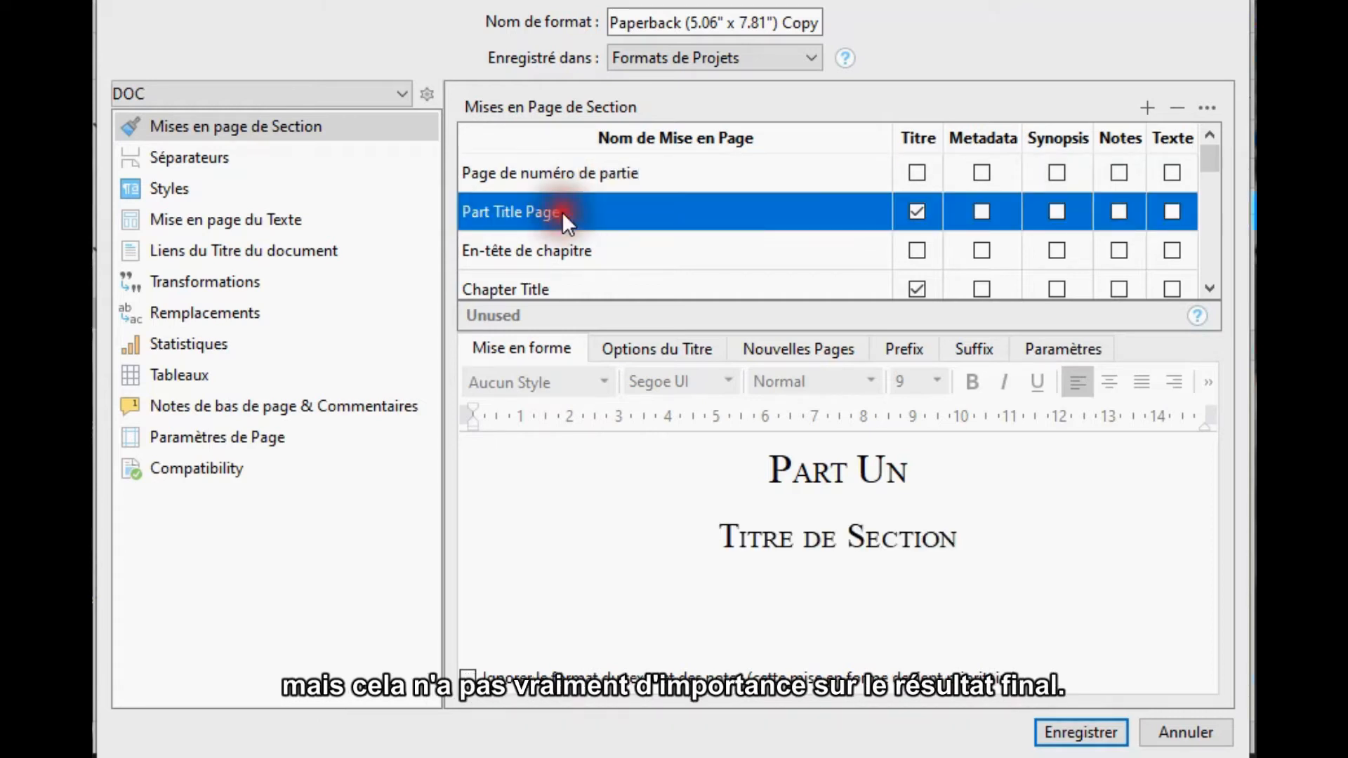
{"action": "left_click", "coordinate": [561, 212]}
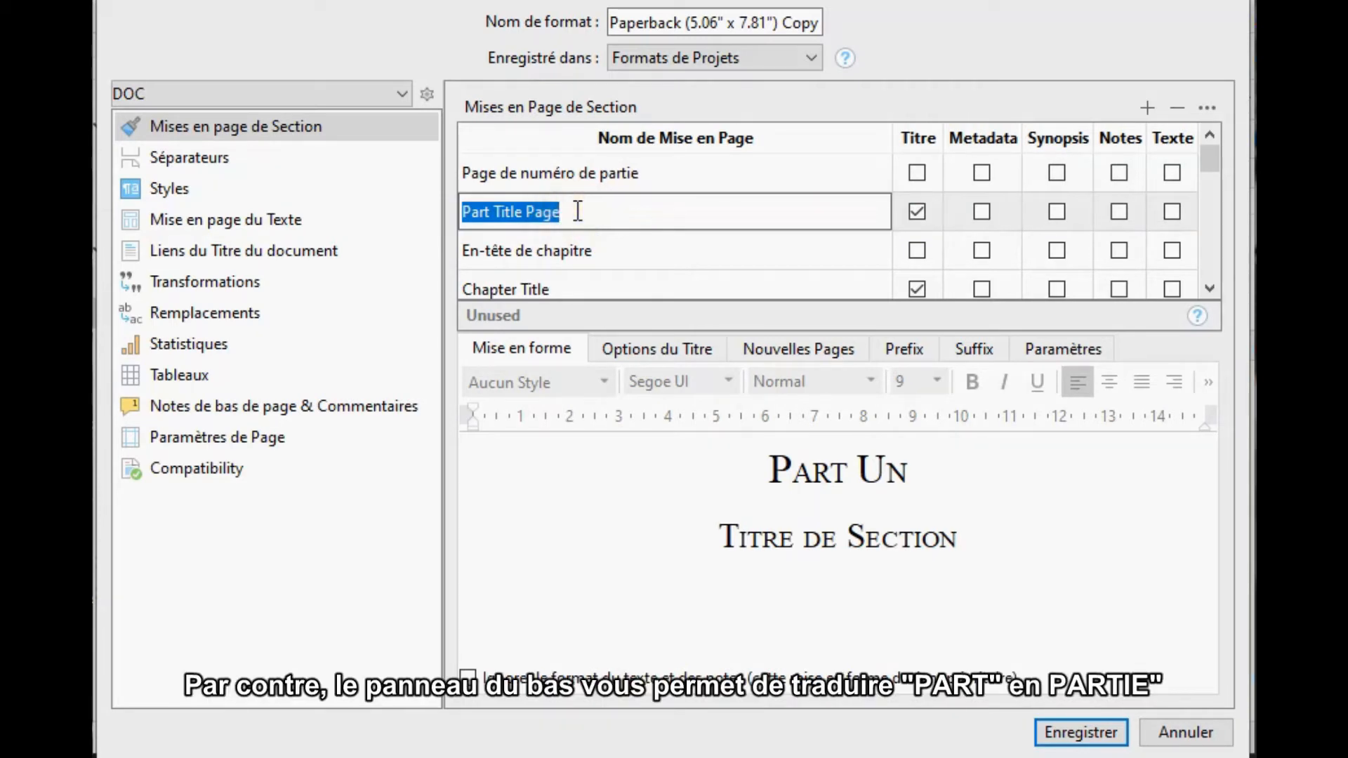
{"action": "type", "text": "Page"}
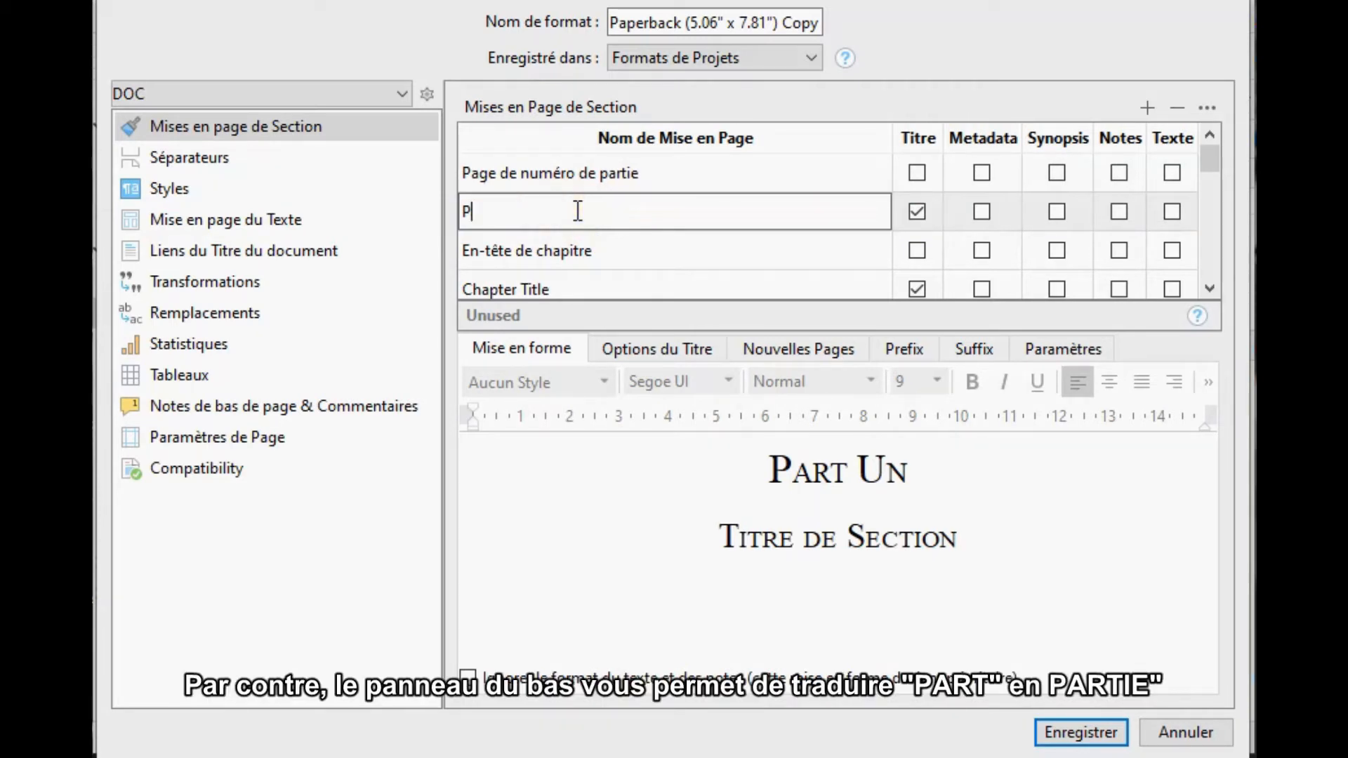
{"action": "type", "text": "titre de partie"}
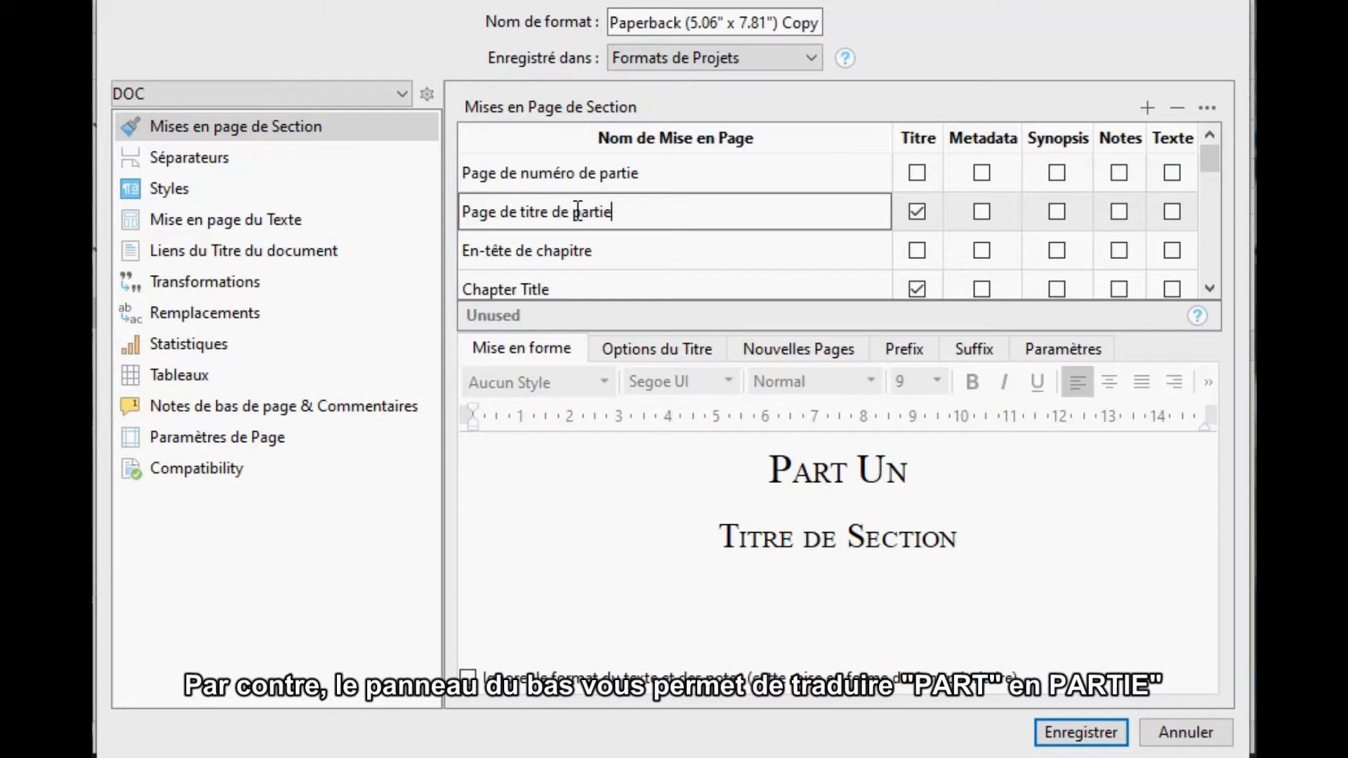
- Format the "Part Un" line as Heading 1 in One Stroke Script LET at size 24 and italicize the "Titre de Section" line
{"action": "left_click", "coordinate": [627, 493]}
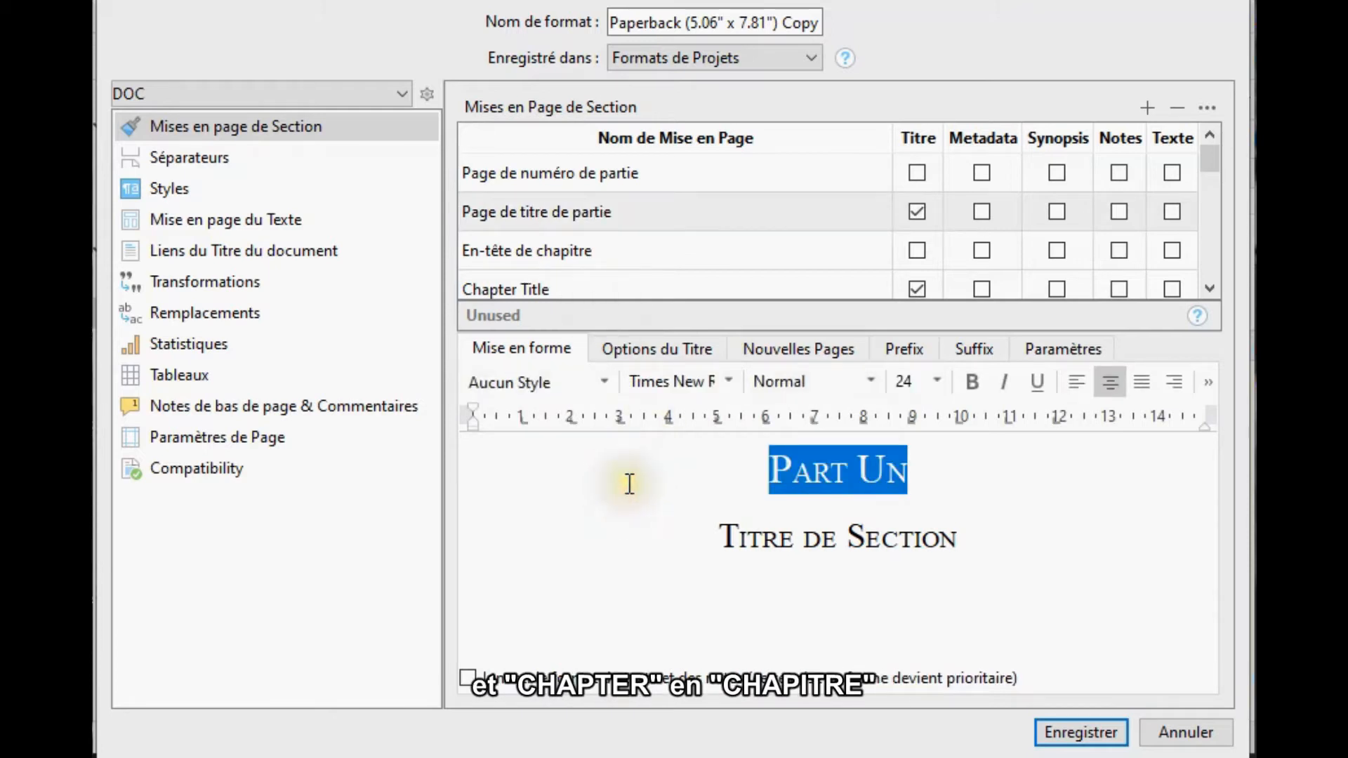
{"action": "left_click", "coordinate": [604, 382]}
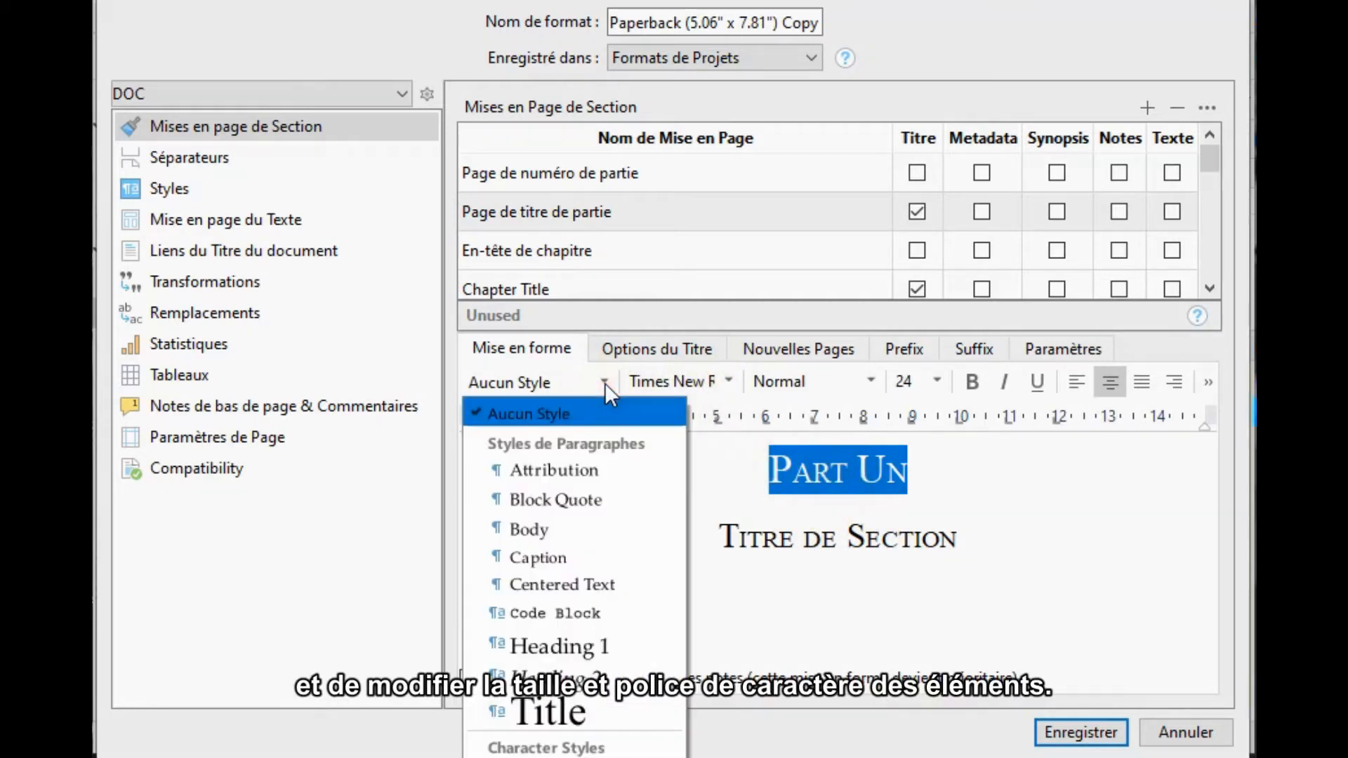
{"action": "left_click", "coordinate": [602, 653]}
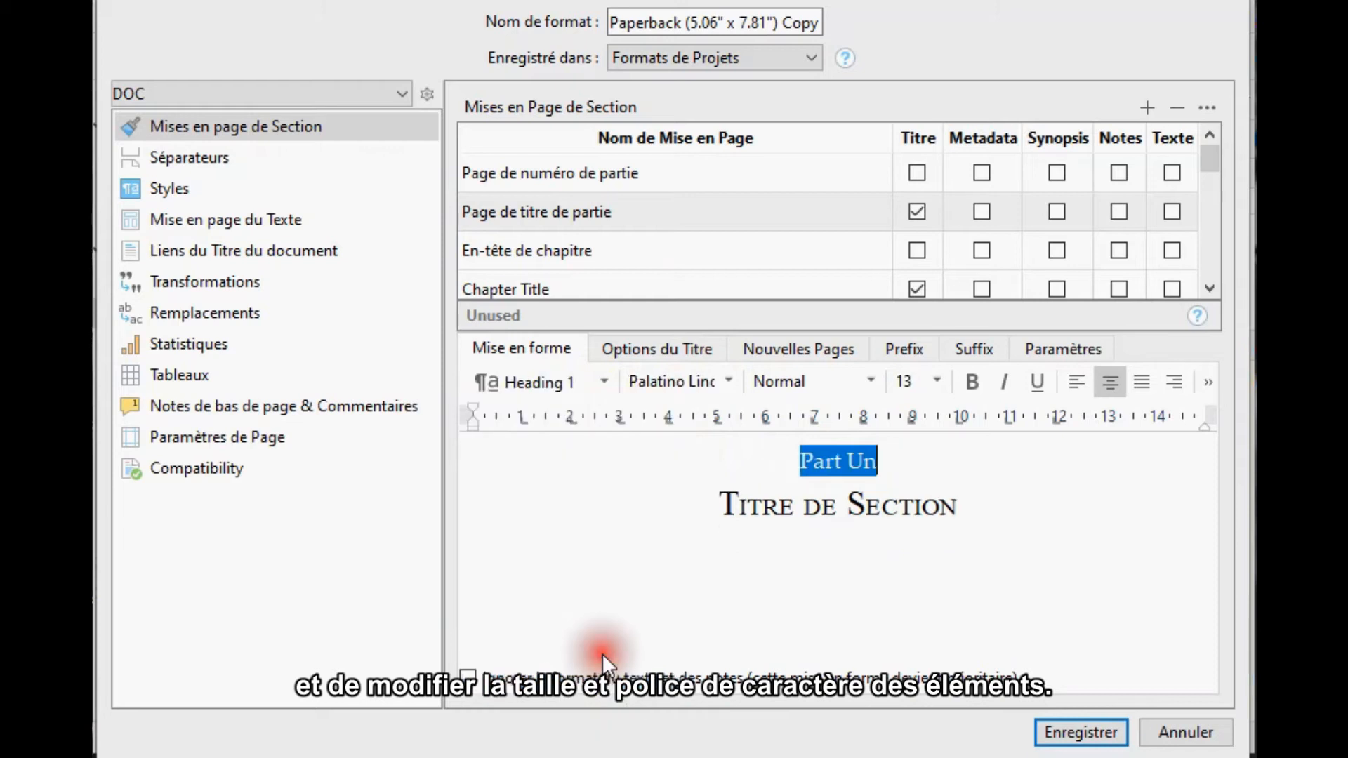
{"action": "left_click", "coordinate": [727, 380]}
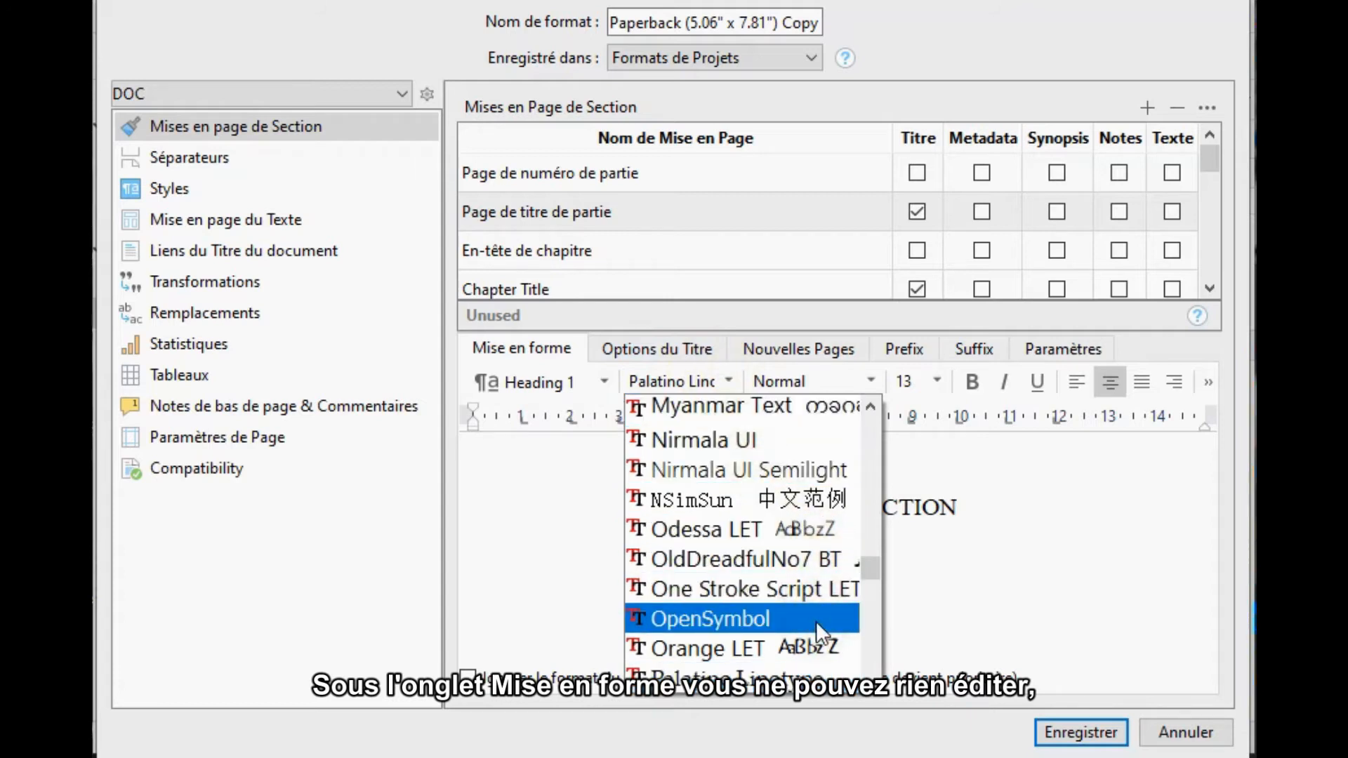
{"action": "left_click", "coordinate": [824, 592]}
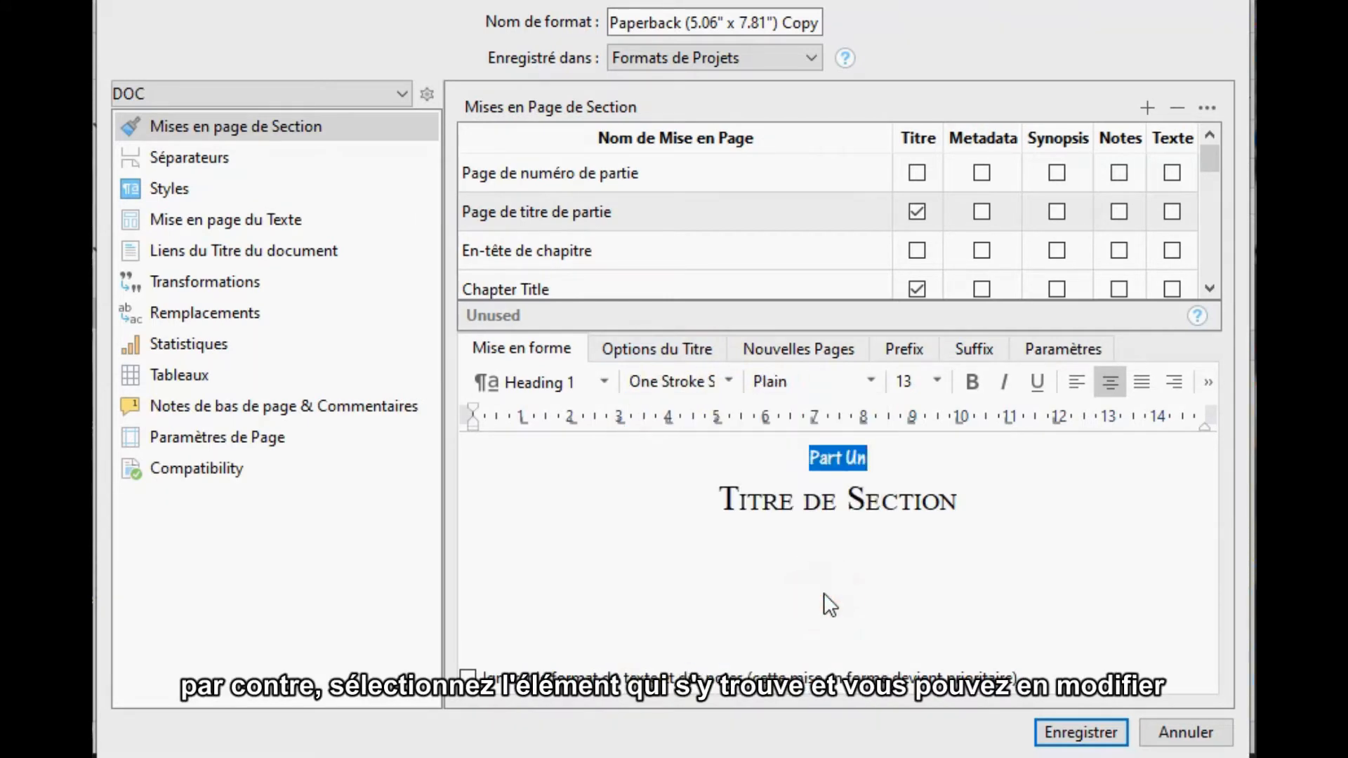
{"action": "left_click", "coordinate": [937, 380]}
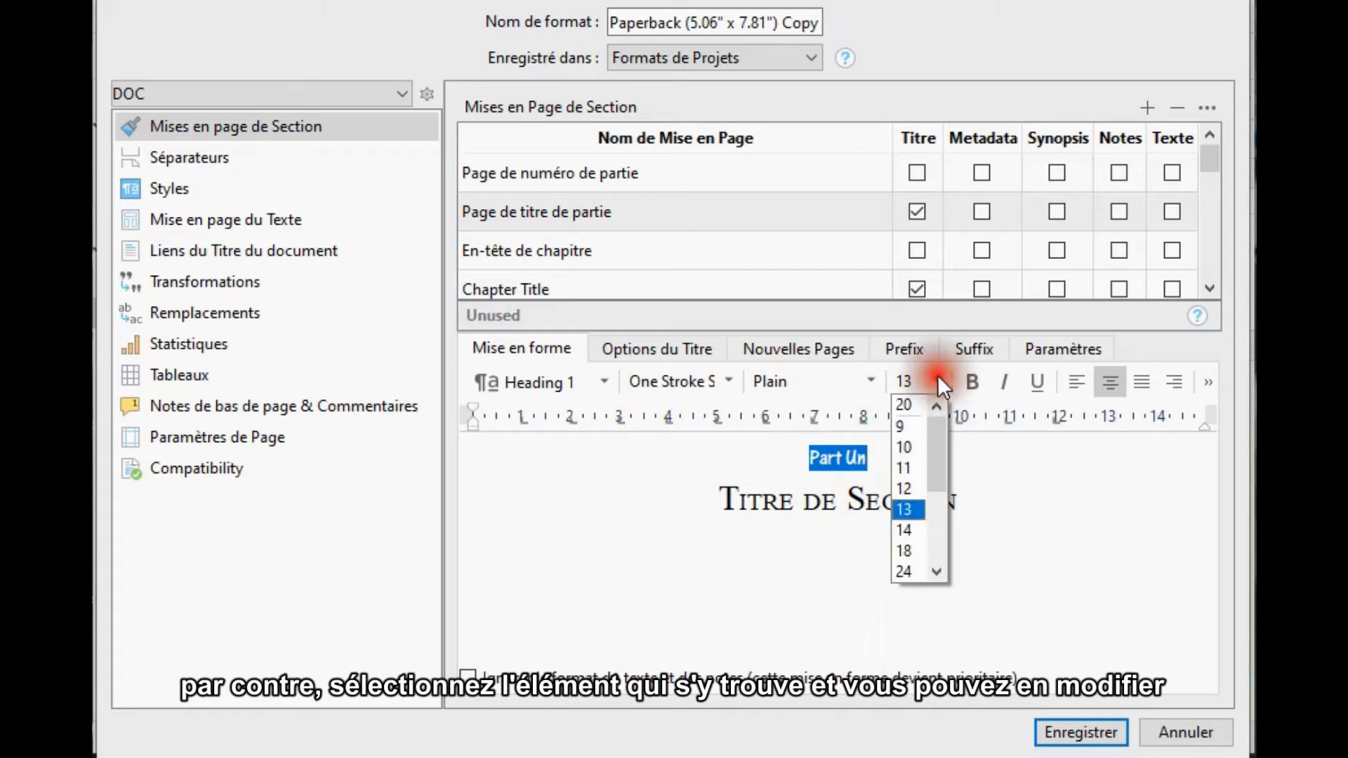
{"action": "left_click", "coordinate": [912, 569]}
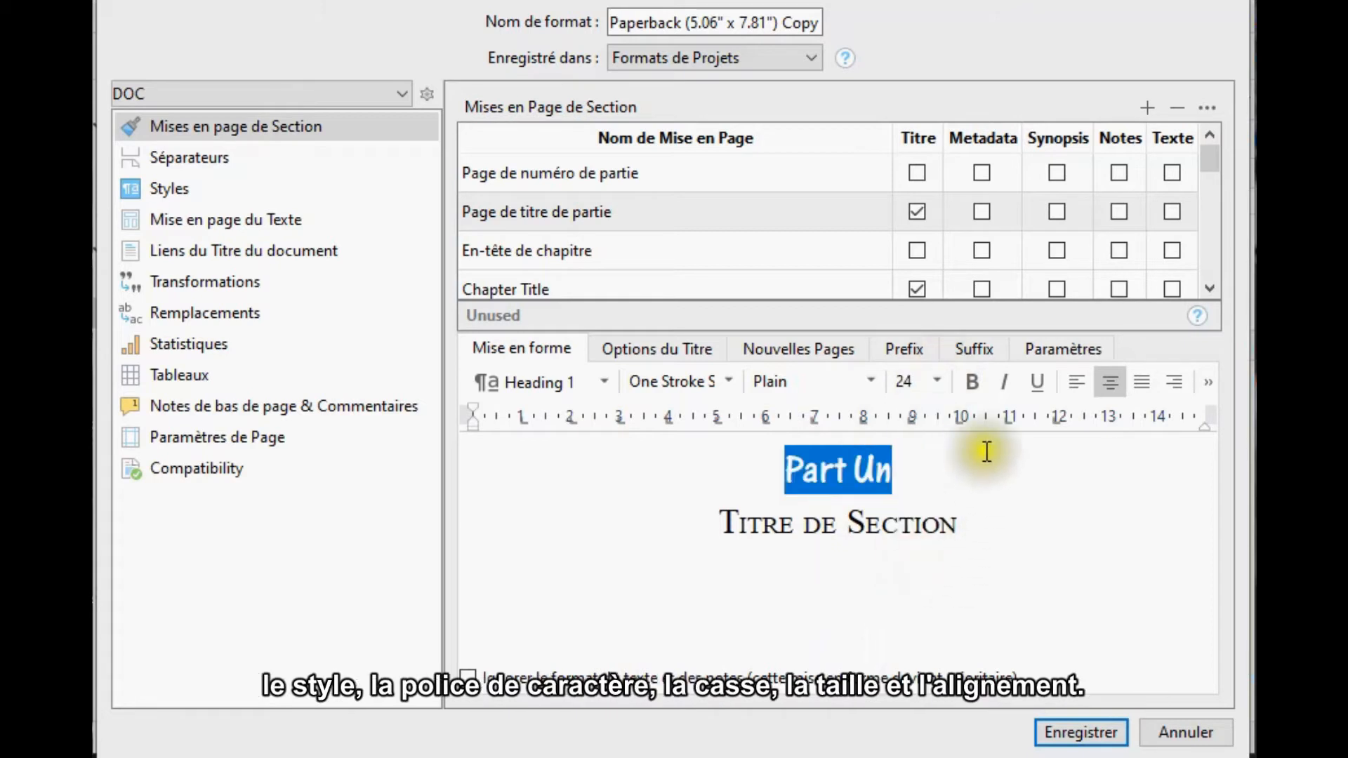
{"action": "left_click", "coordinate": [871, 381]}
{"action": "left_click", "coordinate": [870, 381]}
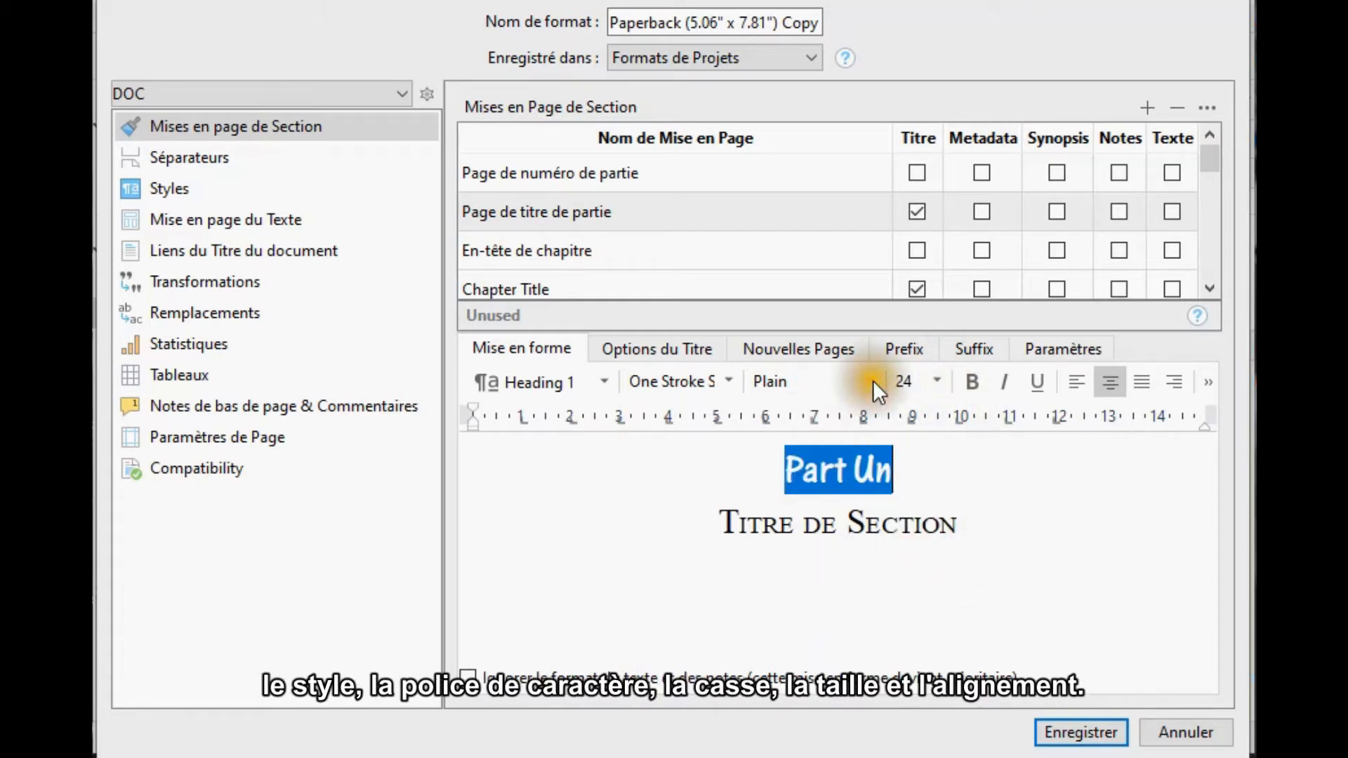
{"action": "left_click_drag", "start_coordinate": [963, 528], "coordinate": [765, 519]}
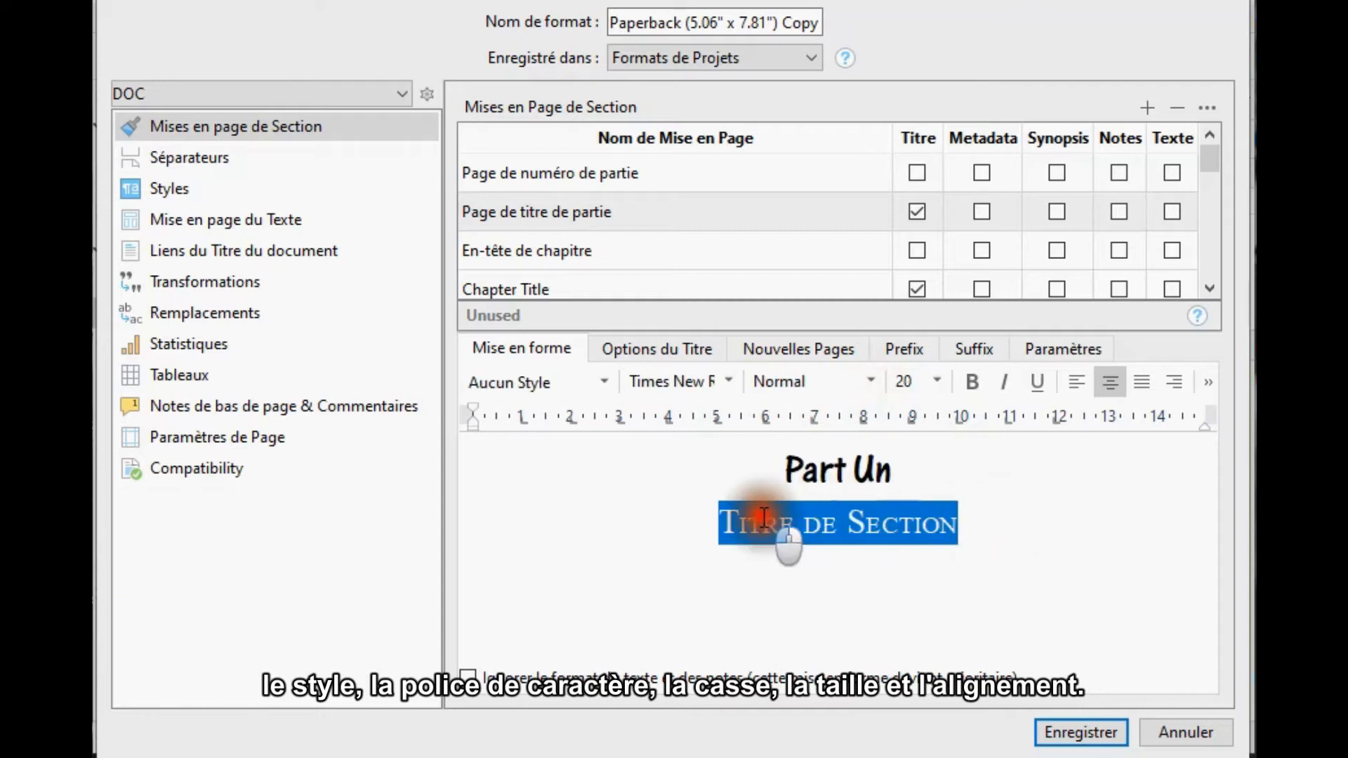
{"action": "left_click", "coordinate": [1005, 383]}
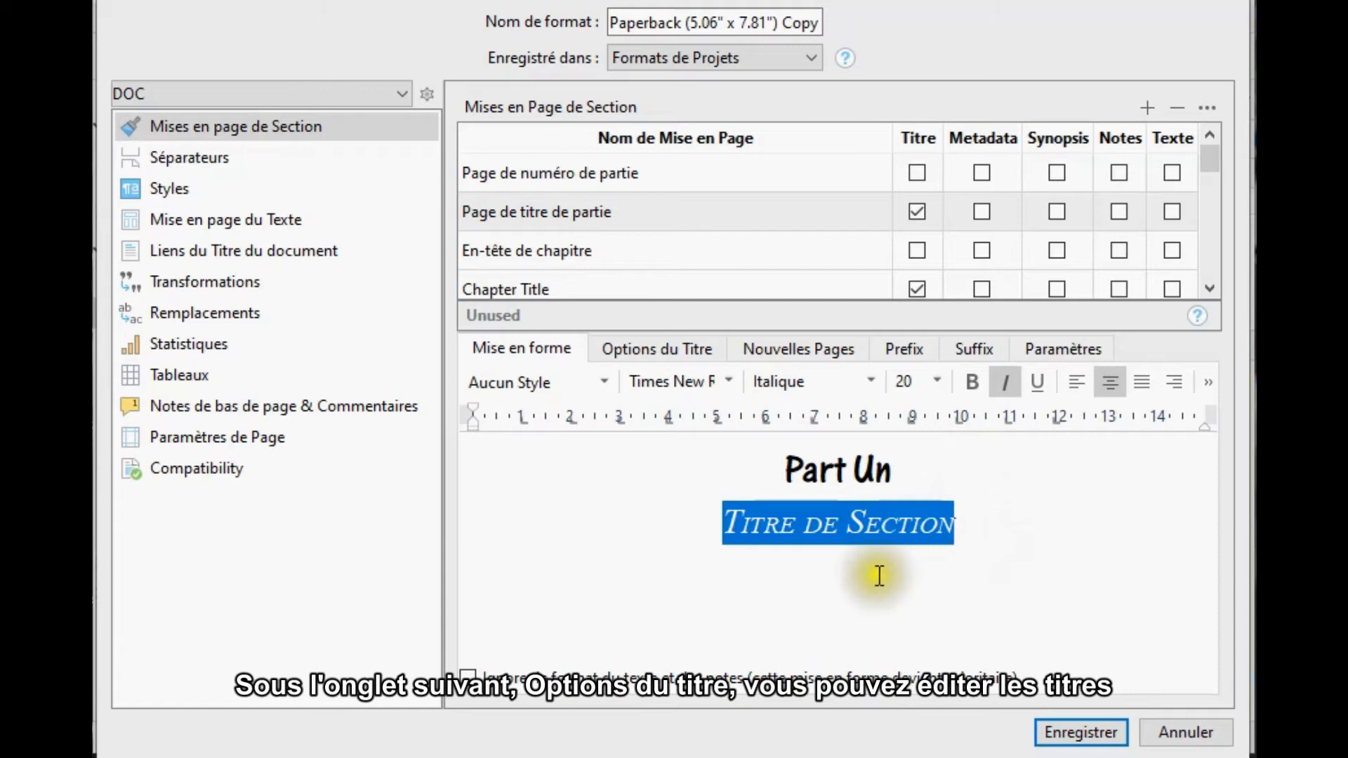
- Change the part title layout's title prefix to "Partie <$t:part>" and return to the formatting preview
{"action": "left_click", "coordinate": [676, 347]}
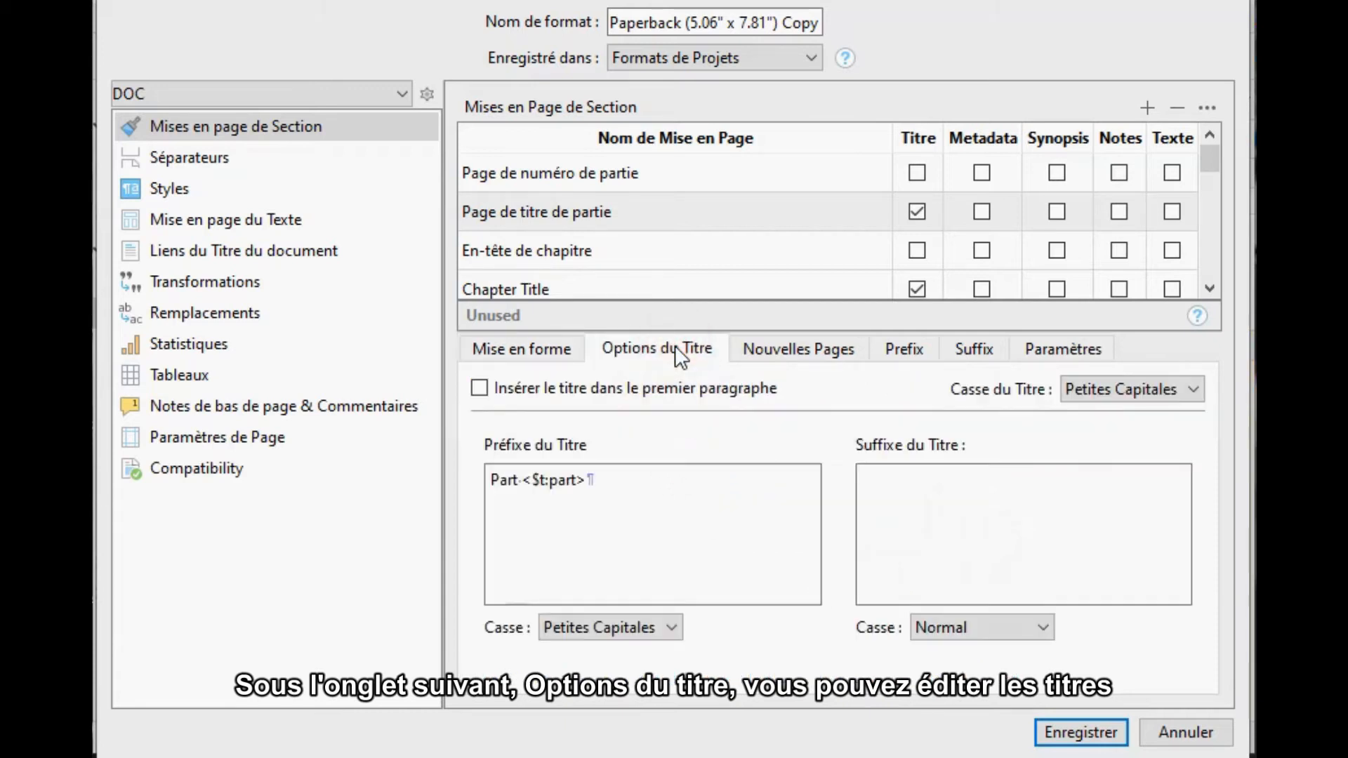
{"action": "left_click_drag", "start_coordinate": [590, 480], "coordinate": [492, 485]}
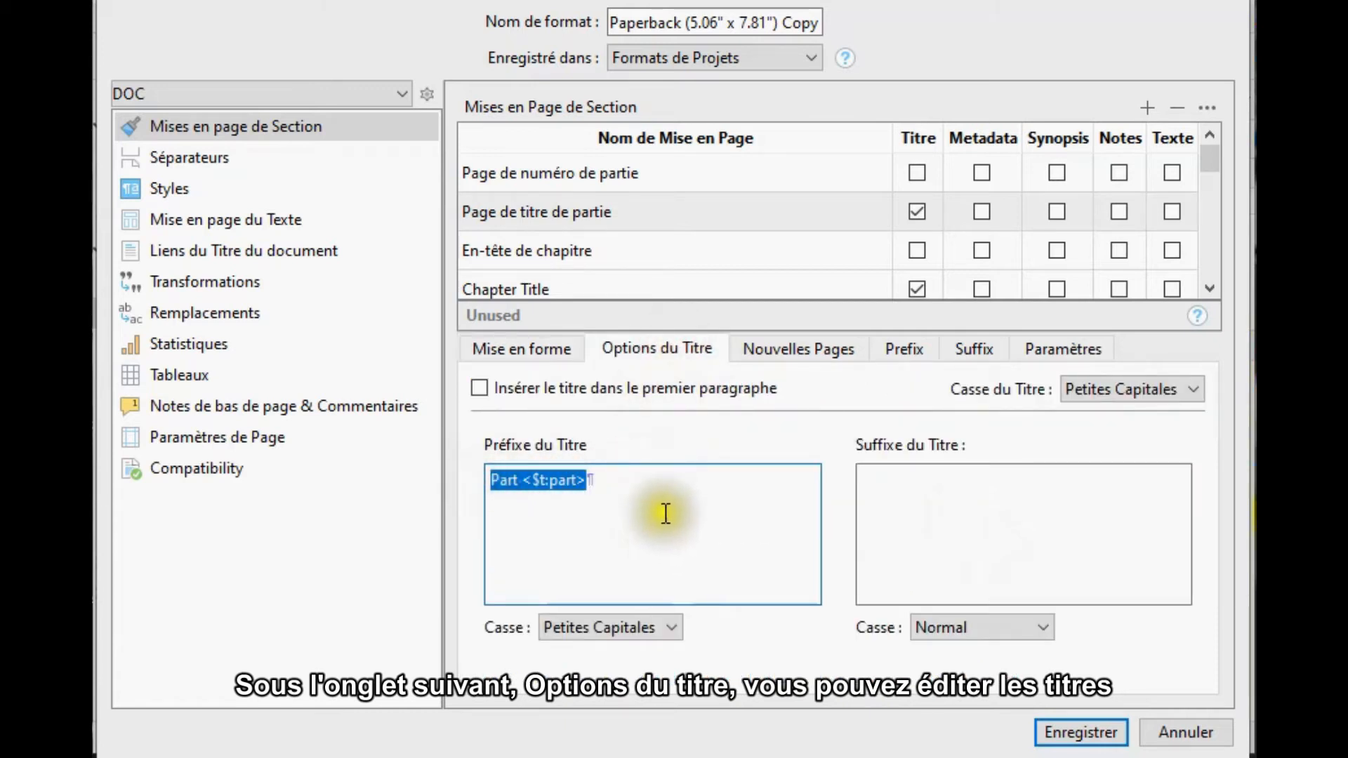
{"action": "left_click", "coordinate": [520, 483]}
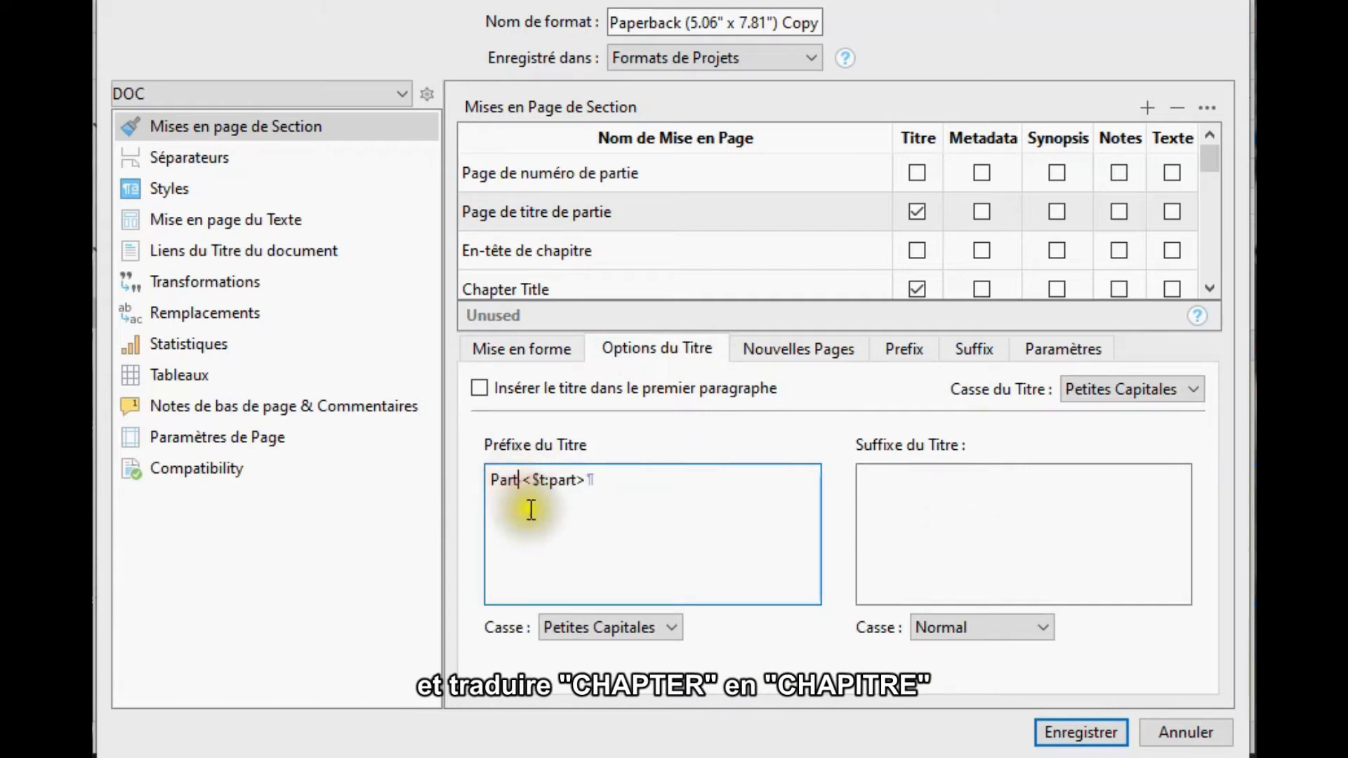
{"action": "type", "text": "ie"}
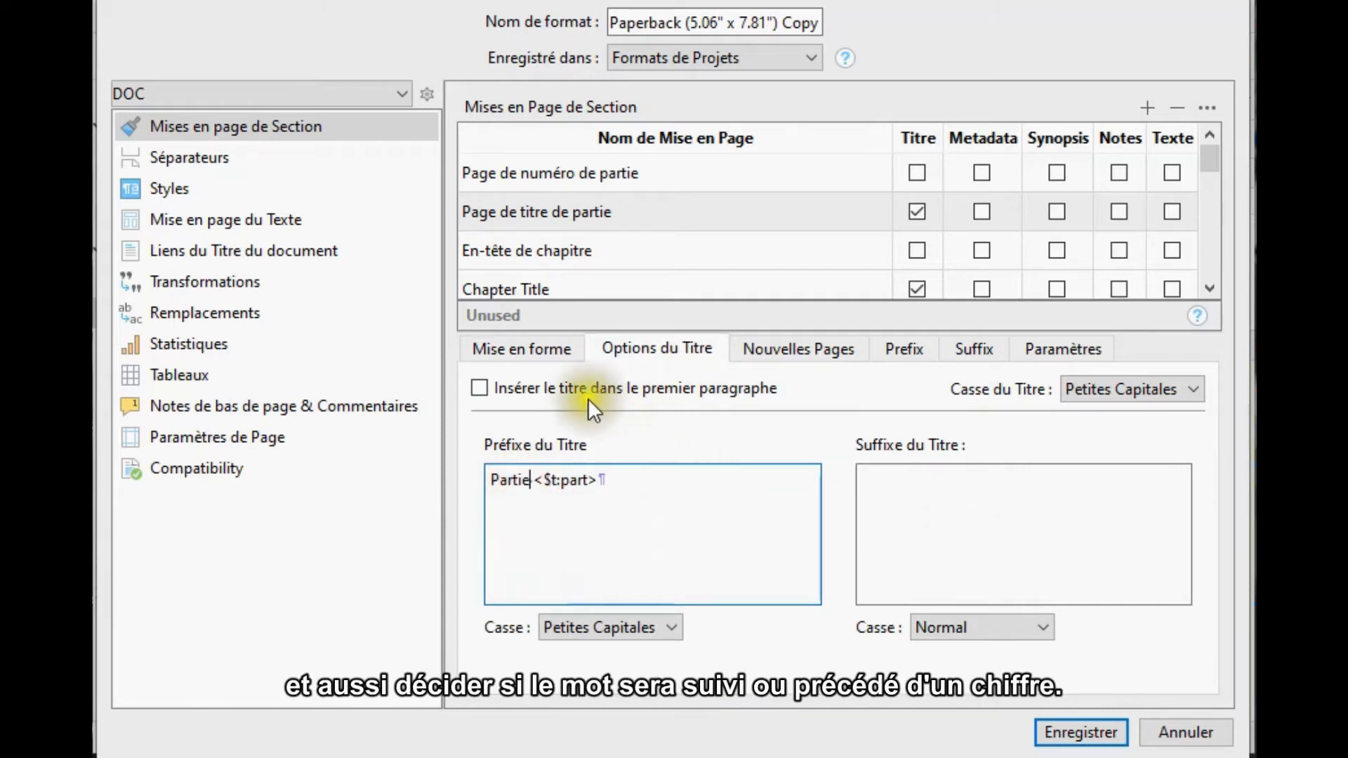
{"action": "left_click", "coordinate": [536, 347]}
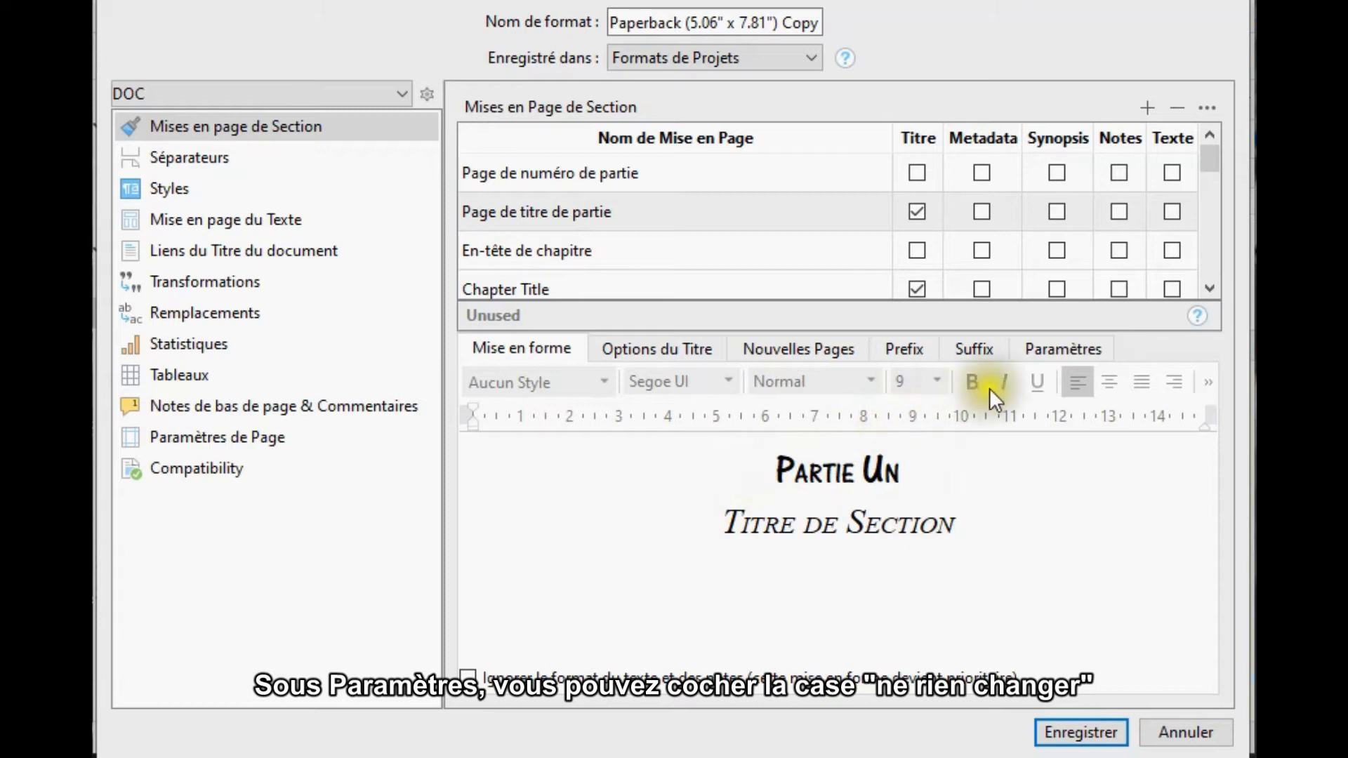
- Open the settings of the "Page de titre de partie" section layout
{"action": "left_click", "coordinate": [1059, 351]}
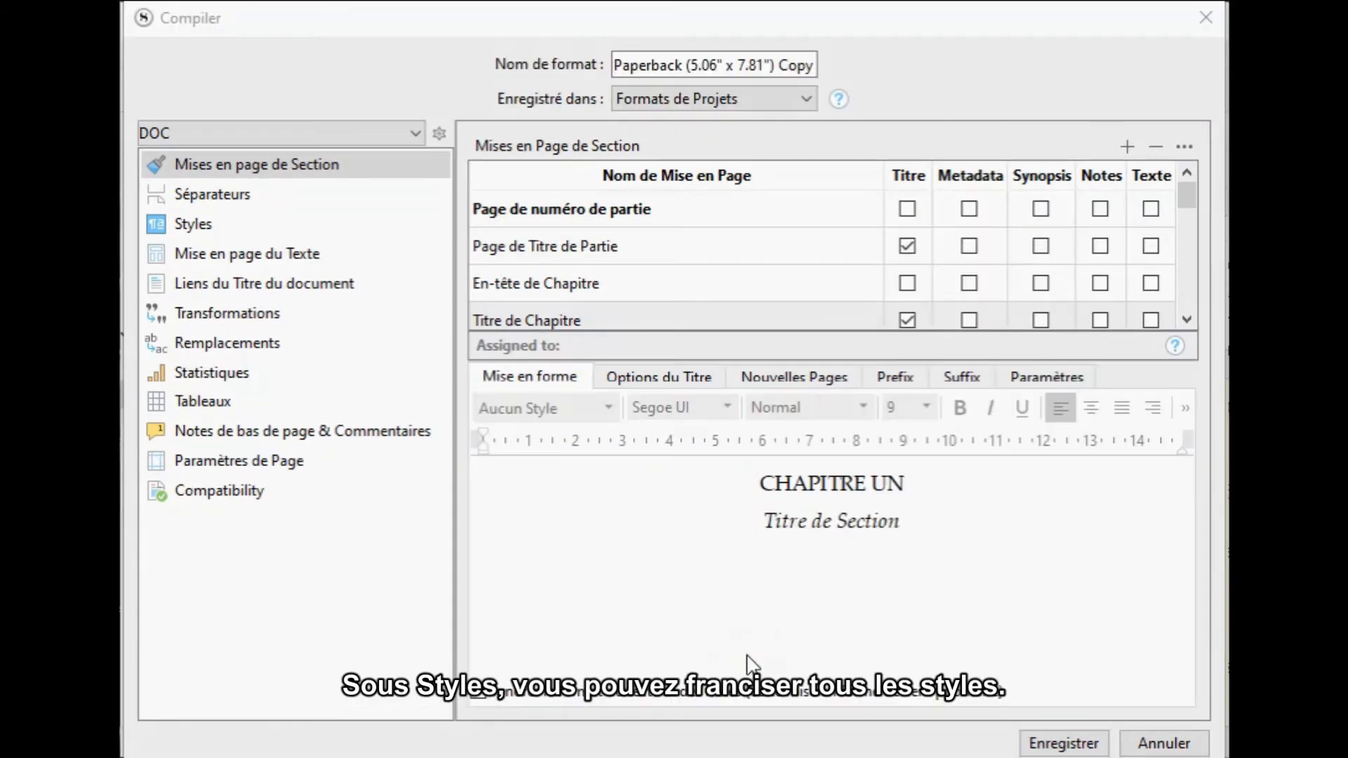
- Rename the "Body" style of the compile format as "Corps du texte"
{"action": "left_click", "coordinate": [241, 224]}
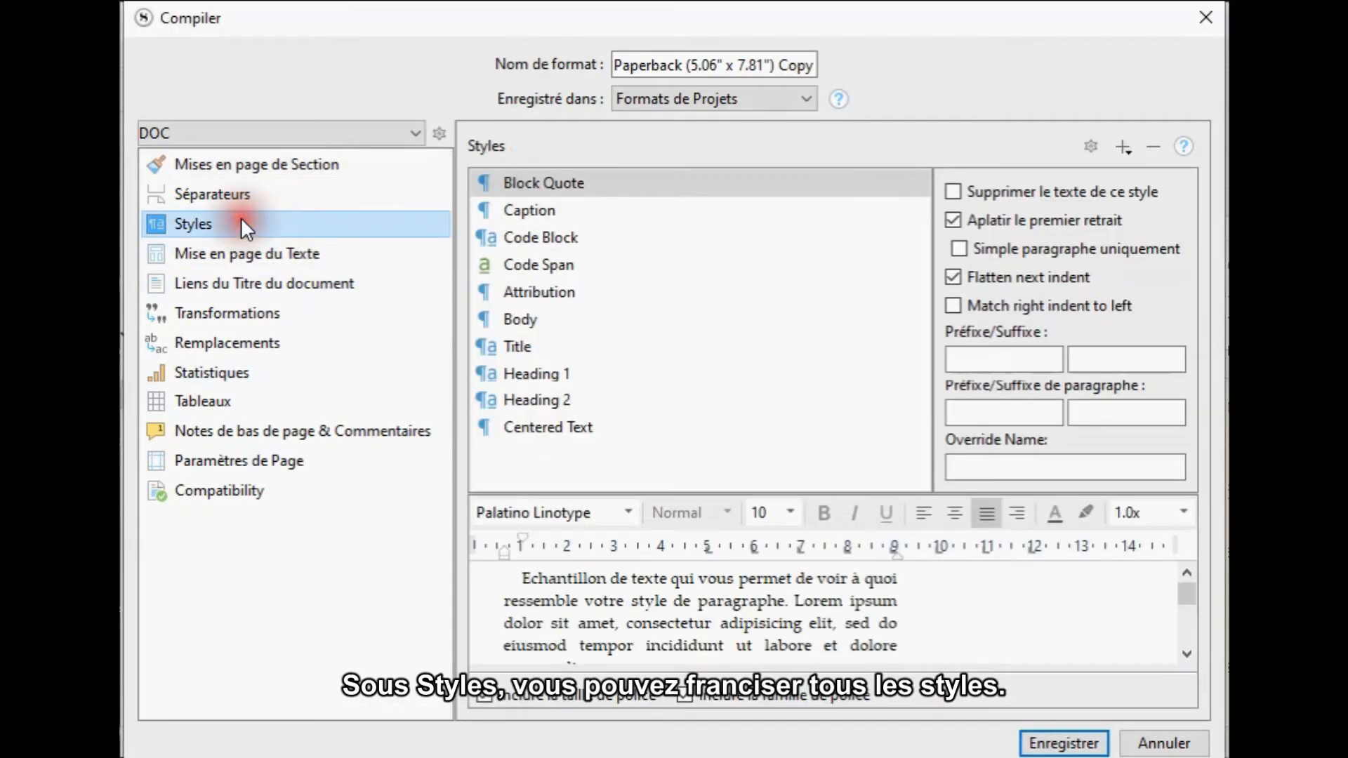
{"action": "left_click", "coordinate": [542, 319]}
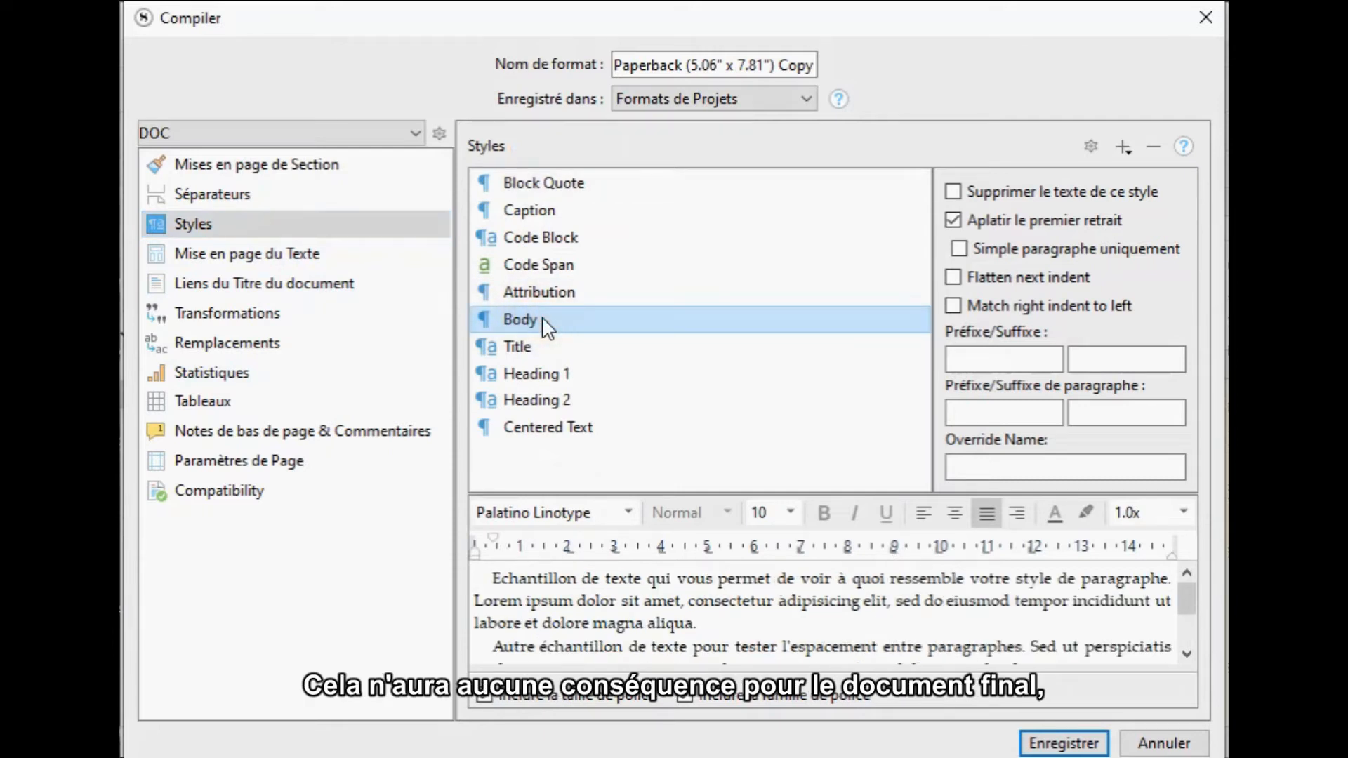
{"action": "left_click", "coordinate": [542, 320]}
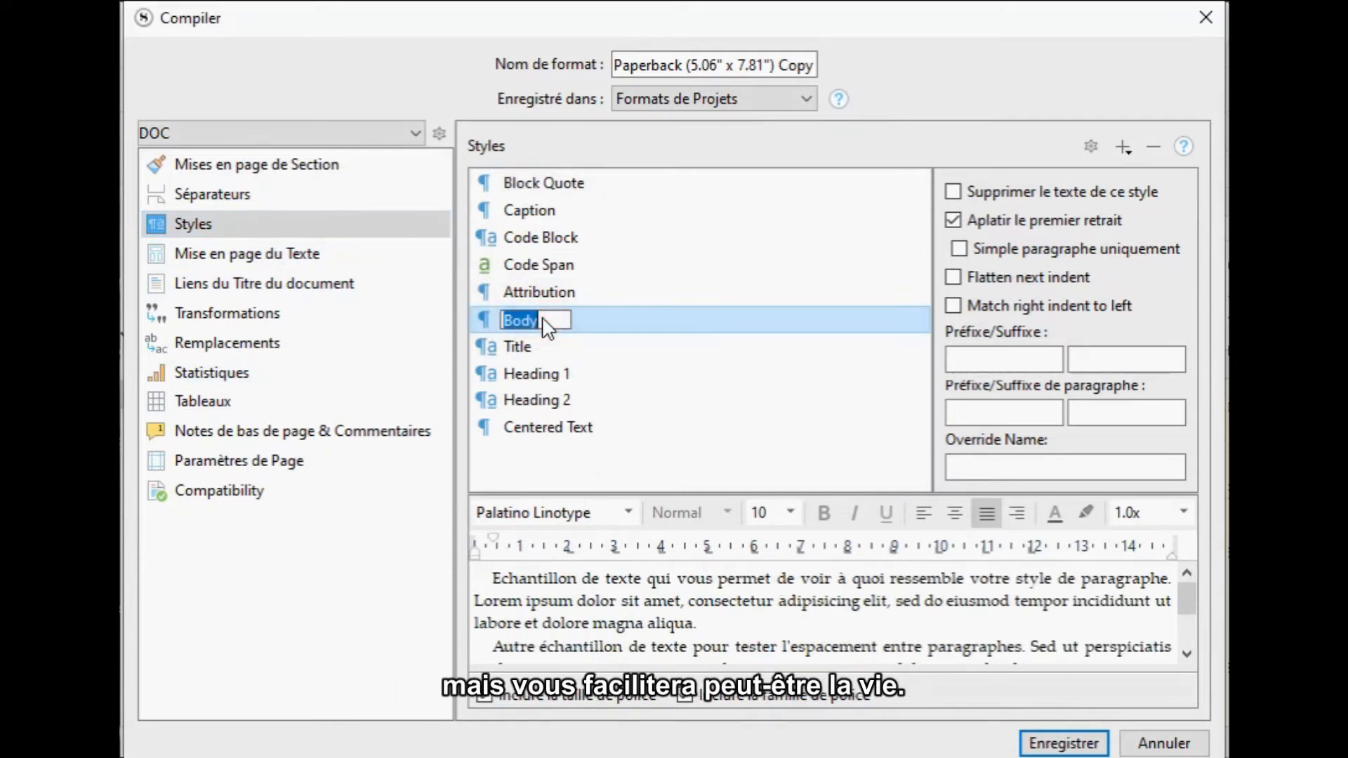
{"action": "type", "text": "Corps du te"}
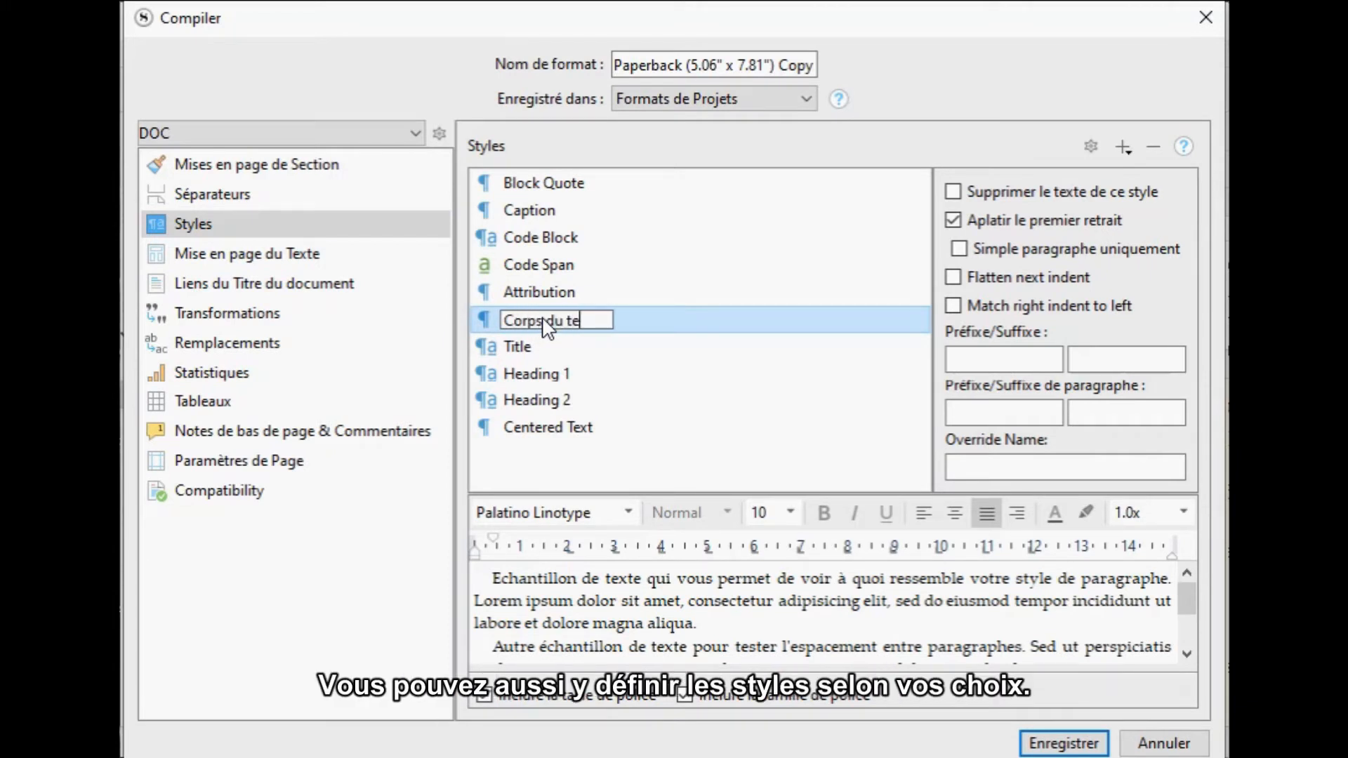
{"action": "type", "text": "xte"}
- Rename the "Title" style of the compile format as "Titre"
{"action": "left_click", "coordinate": [545, 347]}
{"action": "left_click", "coordinate": [545, 347]}
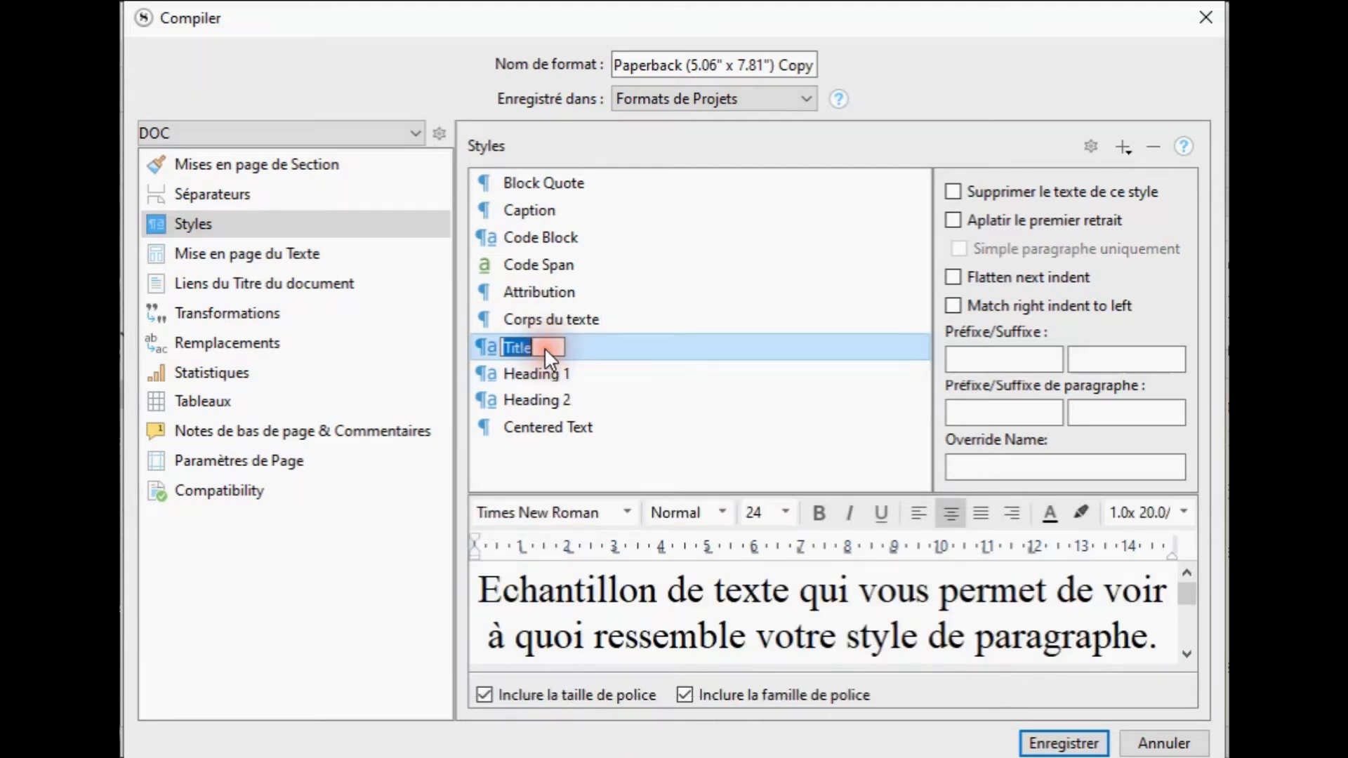
{"action": "type", "text": "Titre"}
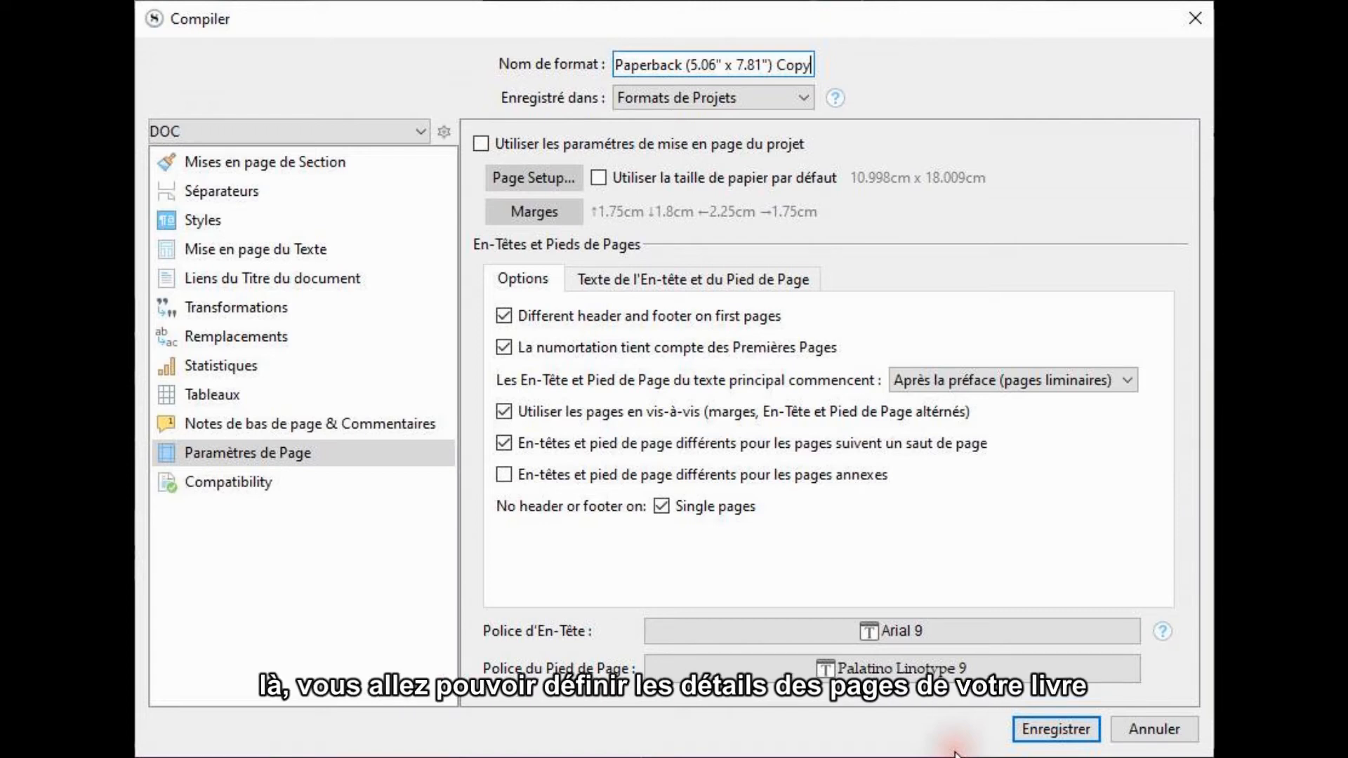
- Set the format's custom paper size to 4.33 inches wide by 7.09 inches high
{"action": "left_click", "coordinate": [532, 178]}
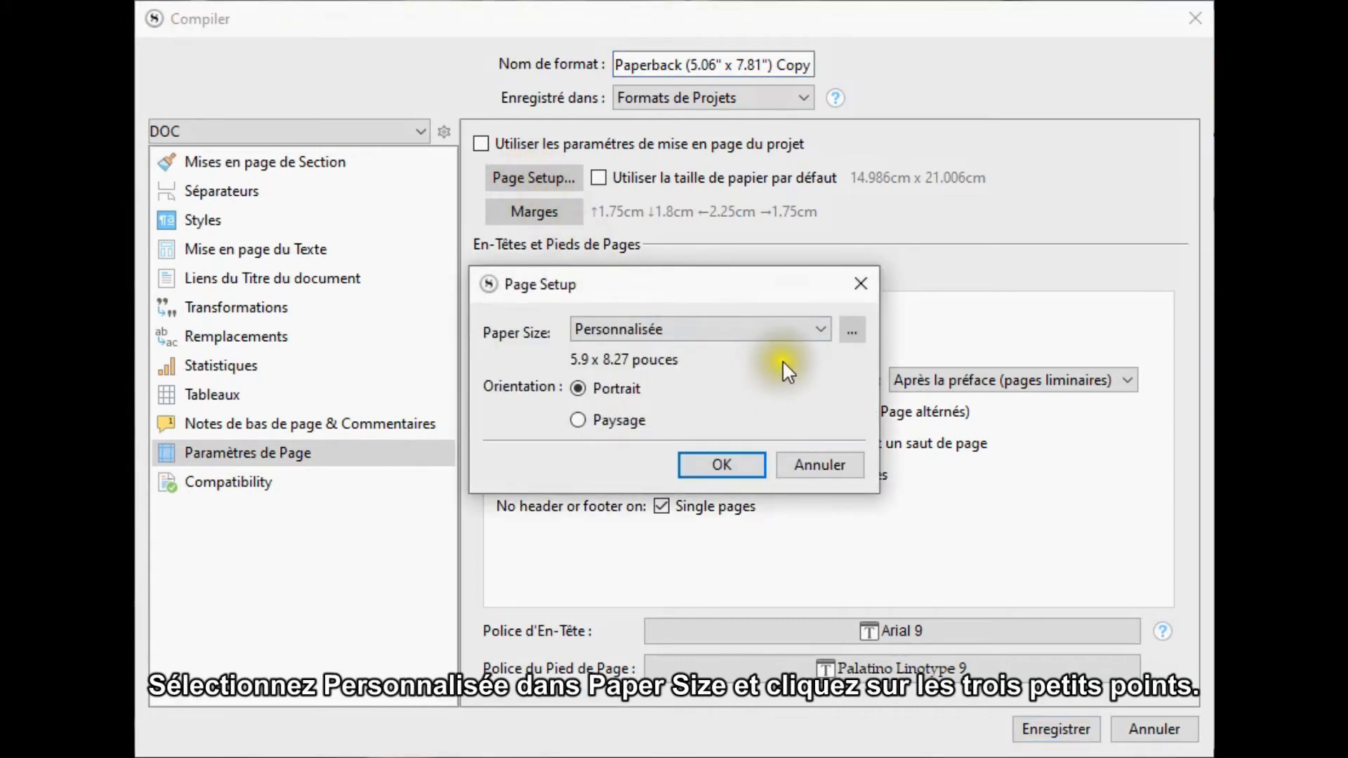
{"action": "left_click", "coordinate": [851, 328]}
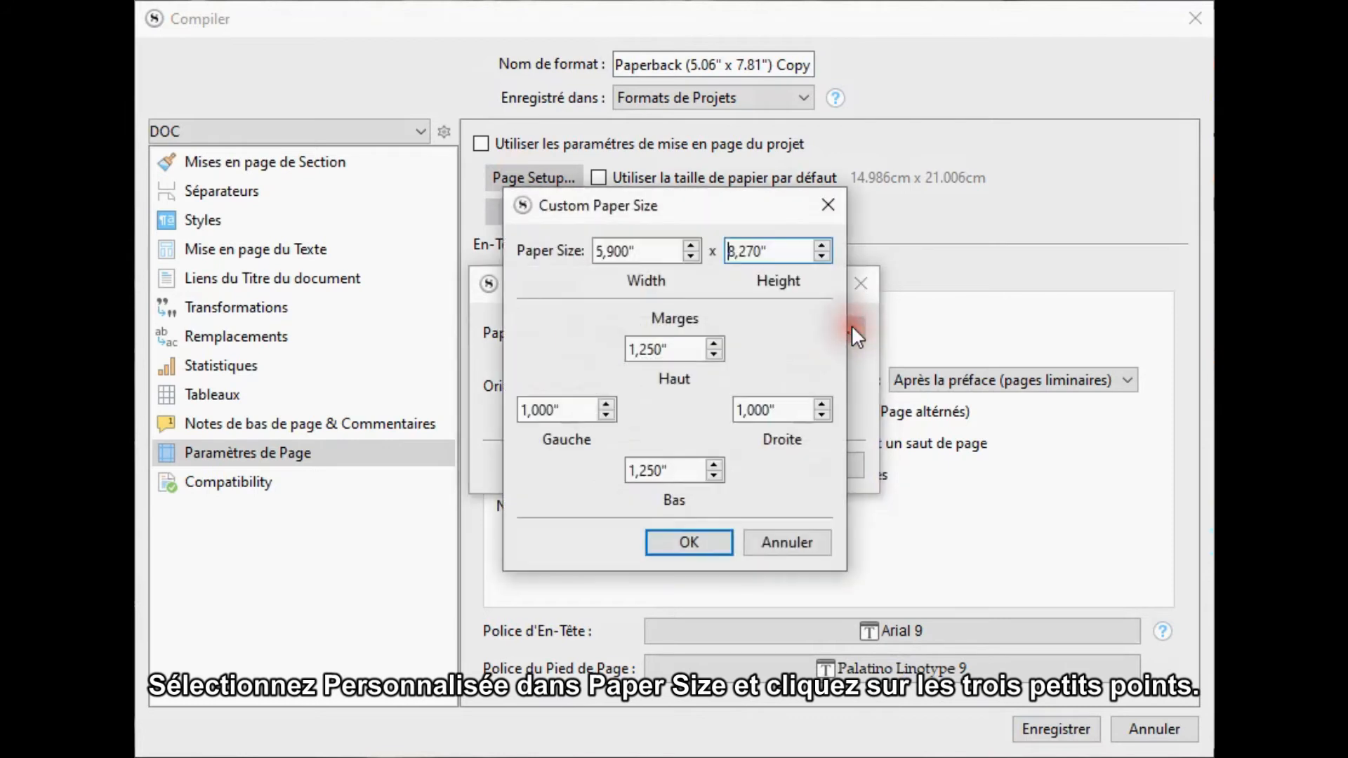
{"action": "left_click_drag", "start_coordinate": [635, 250], "coordinate": [559, 248]}
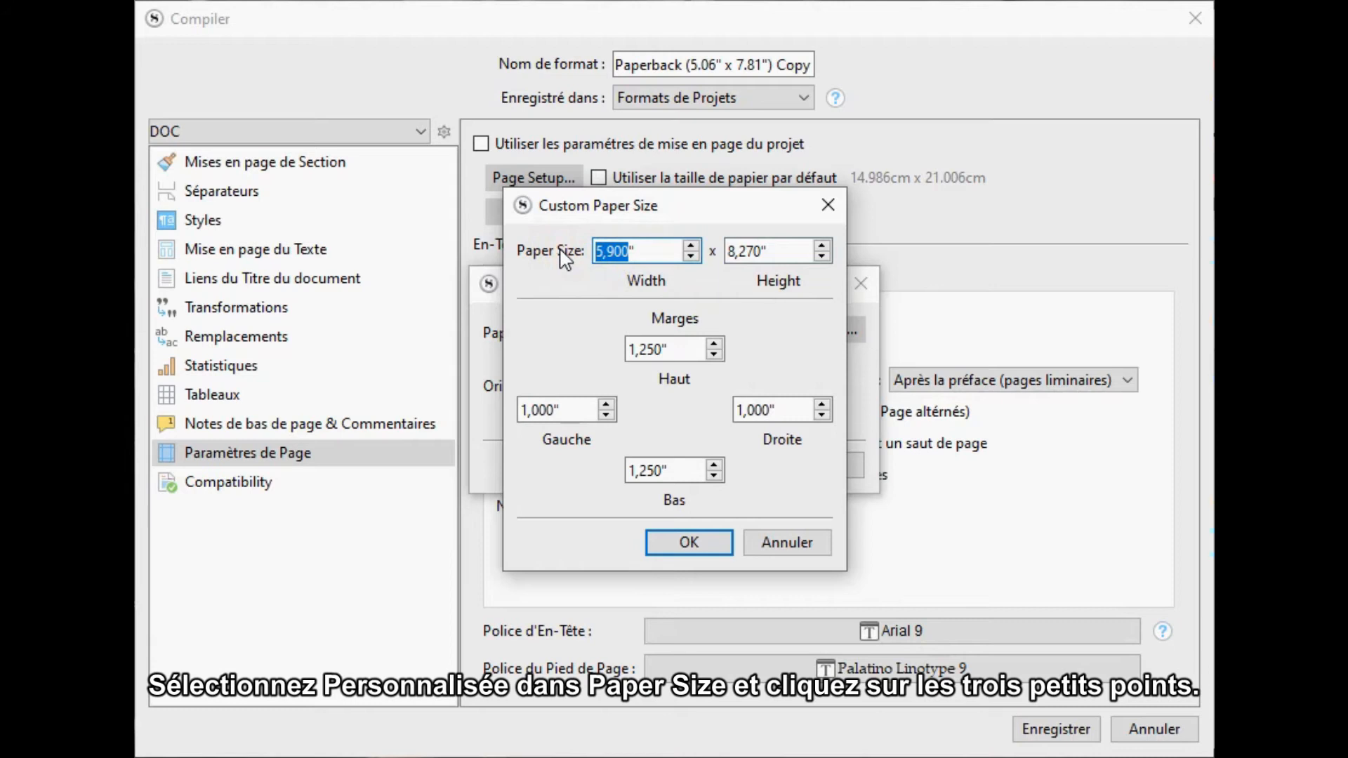
{"action": "type", "text": "4,3"}
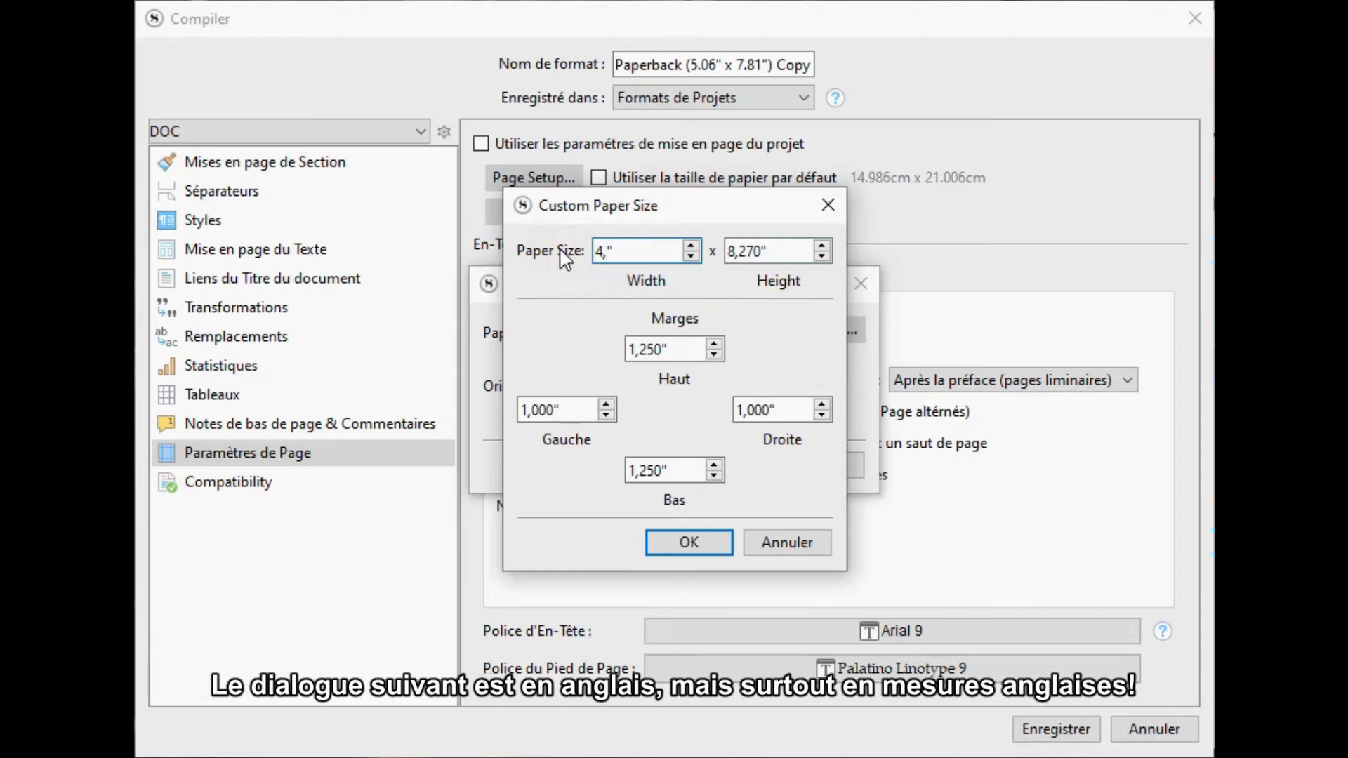
{"action": "type", "text": "3"}
{"action": "left_click", "coordinate": [761, 251]}
{"action": "left_click_drag", "start_coordinate": [761, 251], "coordinate": [726, 251]}
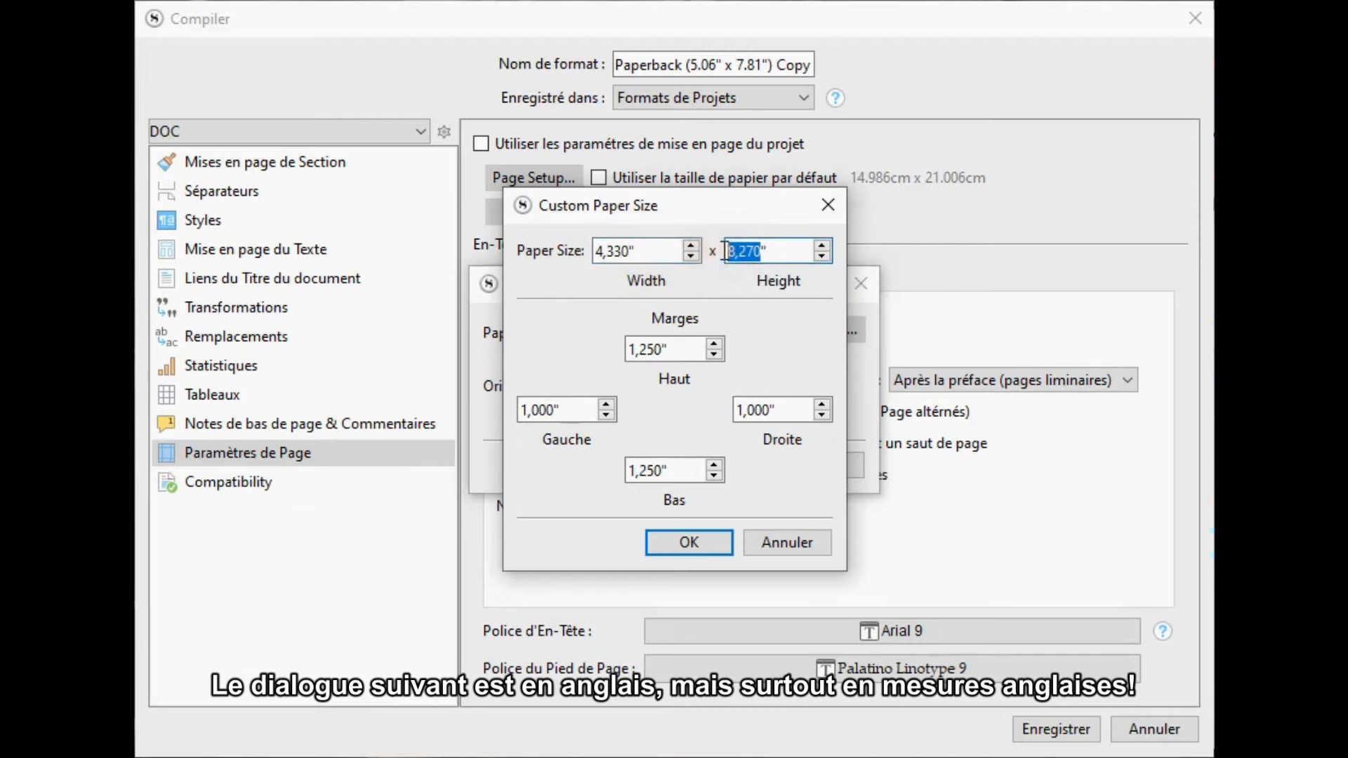
{"action": "type", "text": "7"}
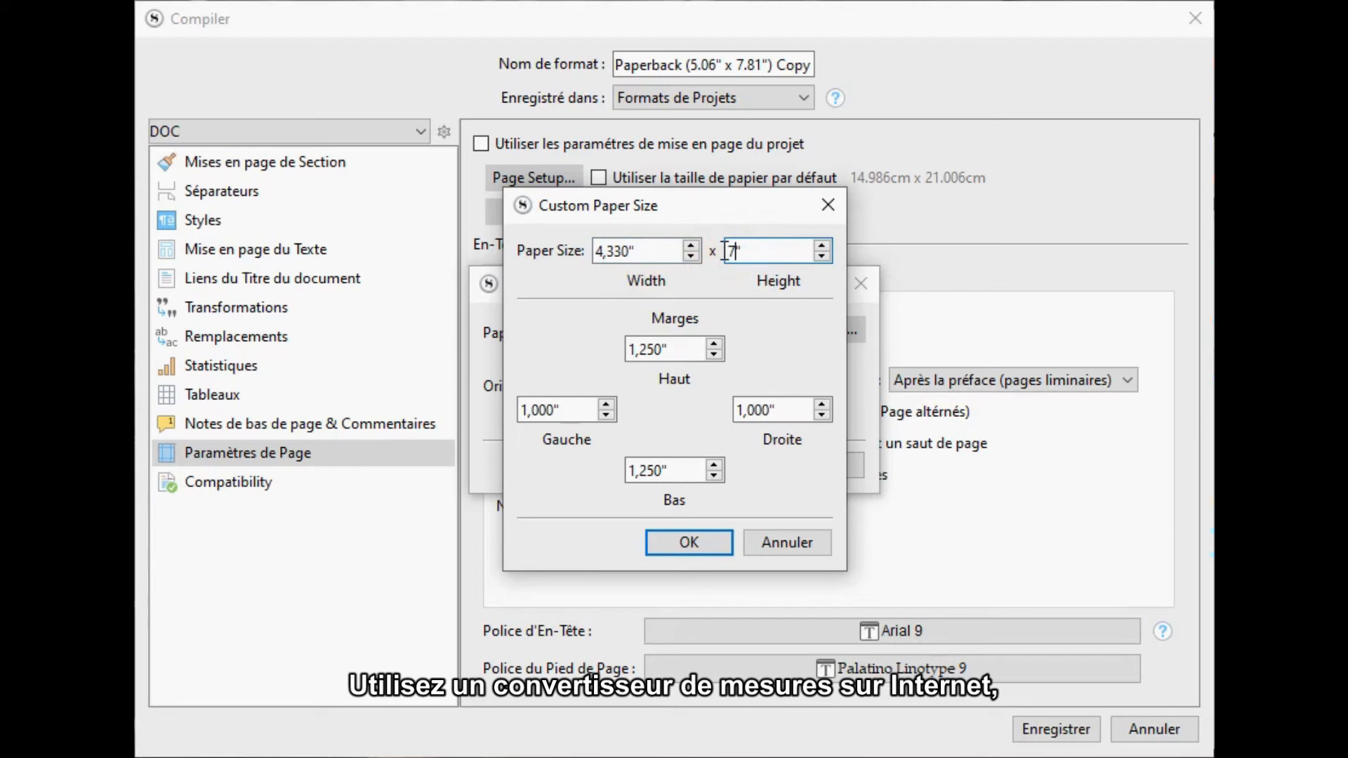
{"action": "type", "text": ",09"}
{"action": "left_click", "coordinate": [689, 539]}
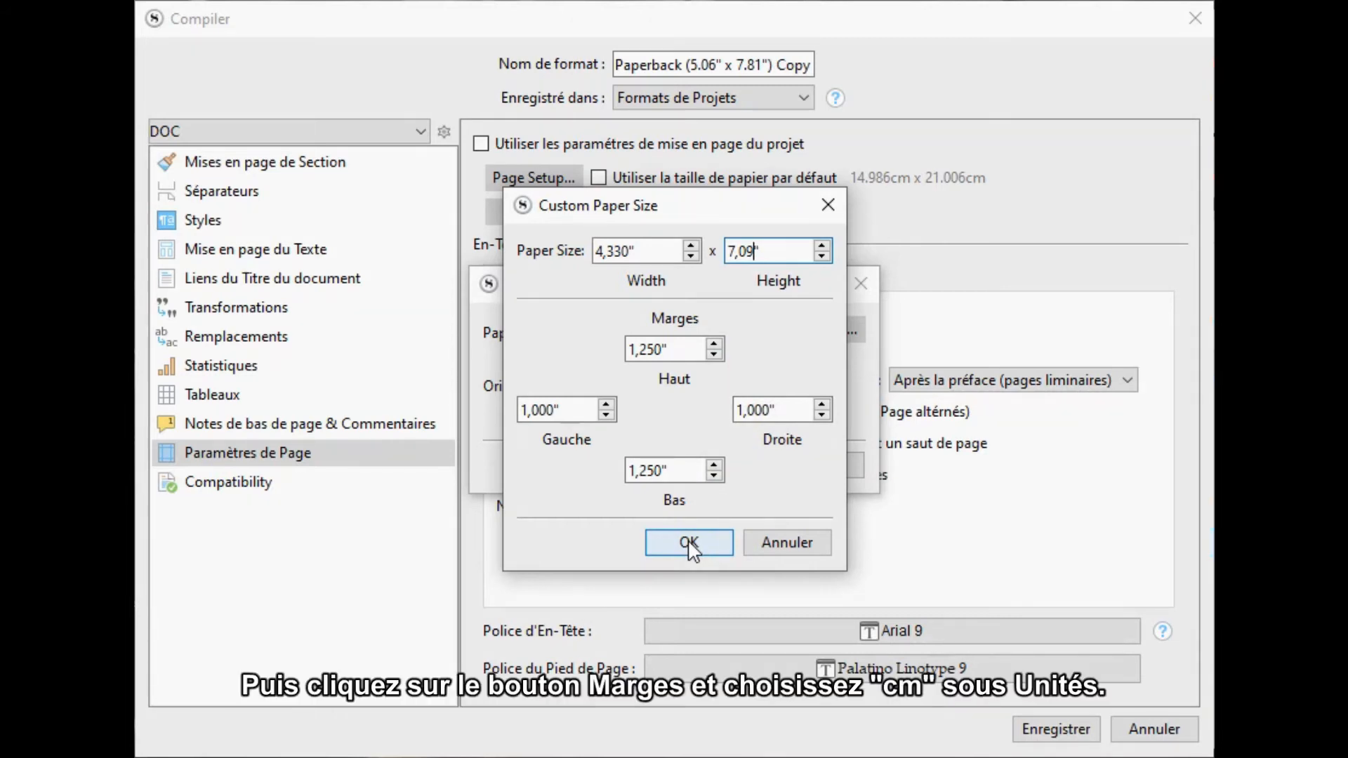
- Set the page margins to 2.25 cm inside, 1.75 cm outside and 1.8 cm at the bottom
{"action": "left_click", "coordinate": [460, 352]}
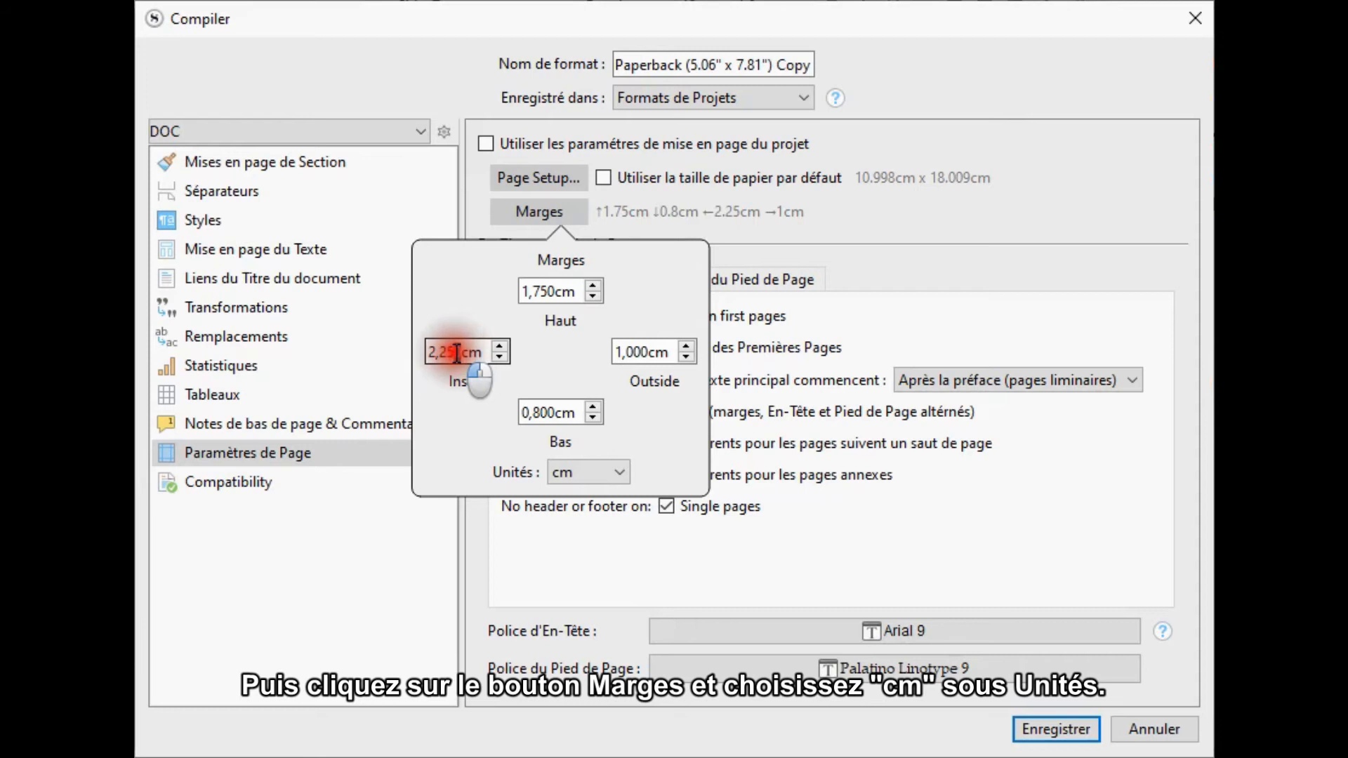
{"action": "left_click_drag", "start_coordinate": [461, 352], "coordinate": [429, 352]}
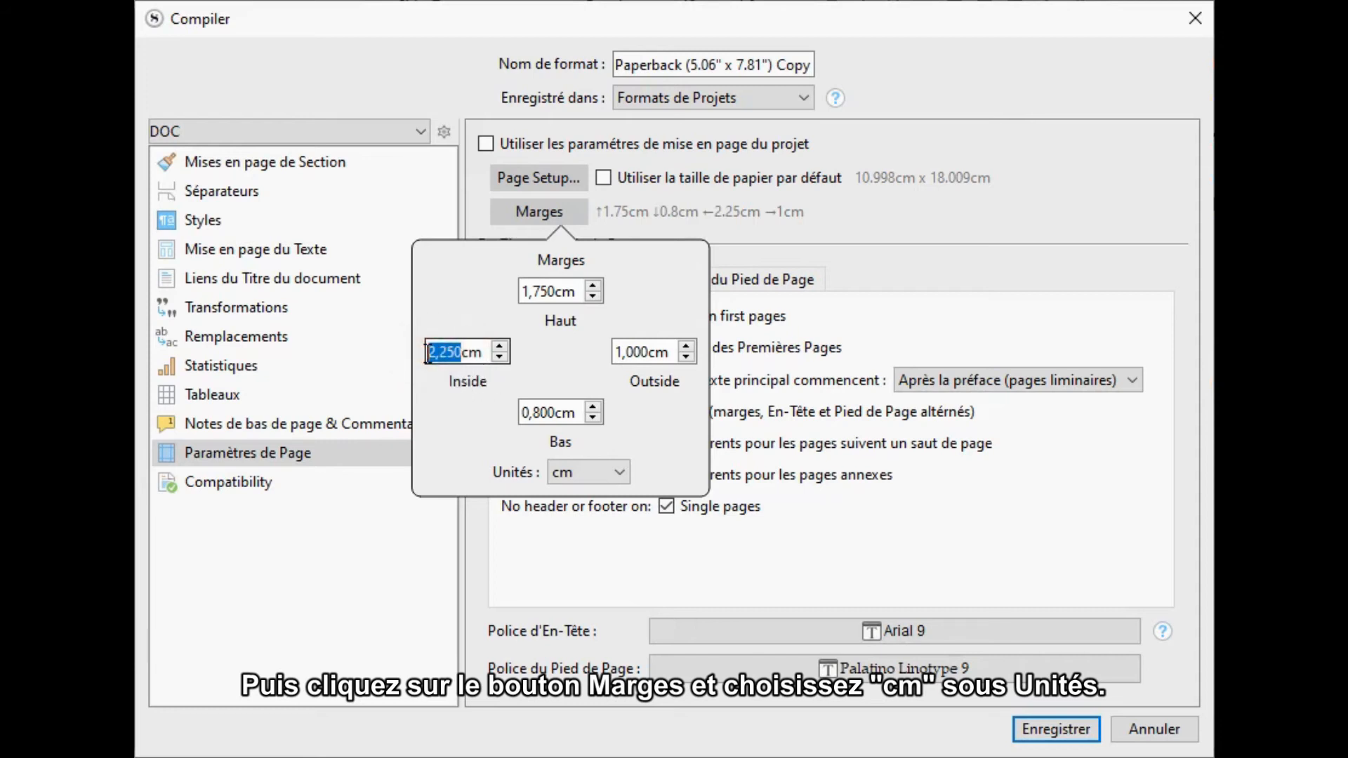
{"action": "type", "text": "2,25"}
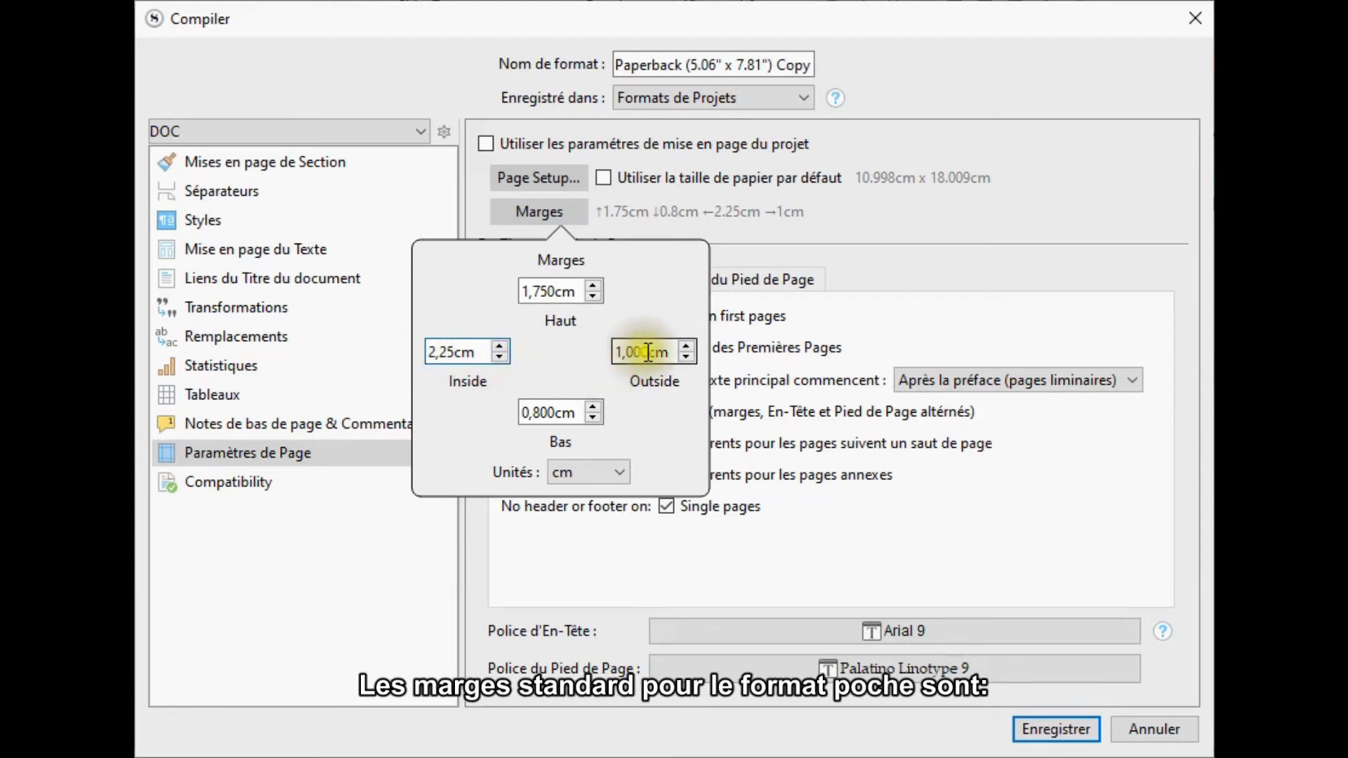
{"action": "double_click", "coordinate": [625, 351]}
{"action": "type", "text": "1,"}
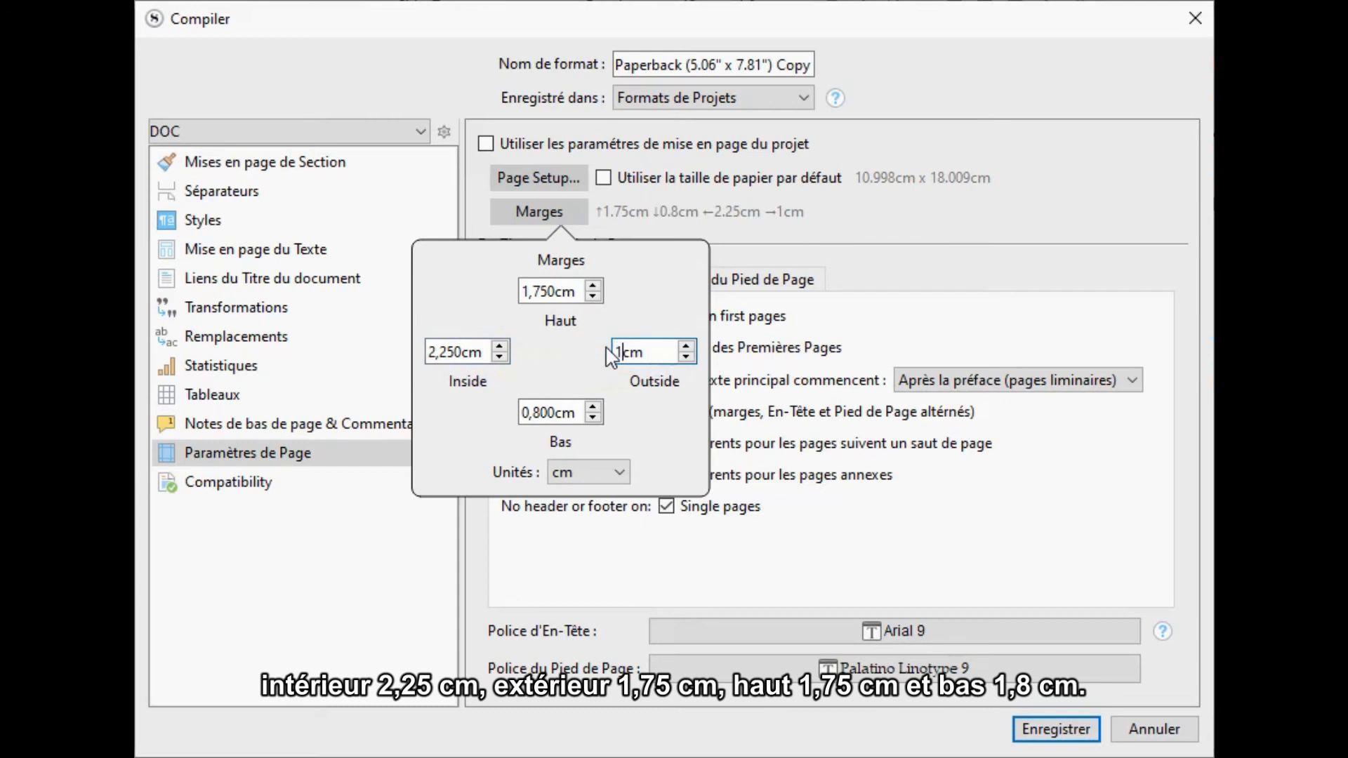
{"action": "type", "text": "75"}
{"action": "left_click", "coordinate": [555, 290]}
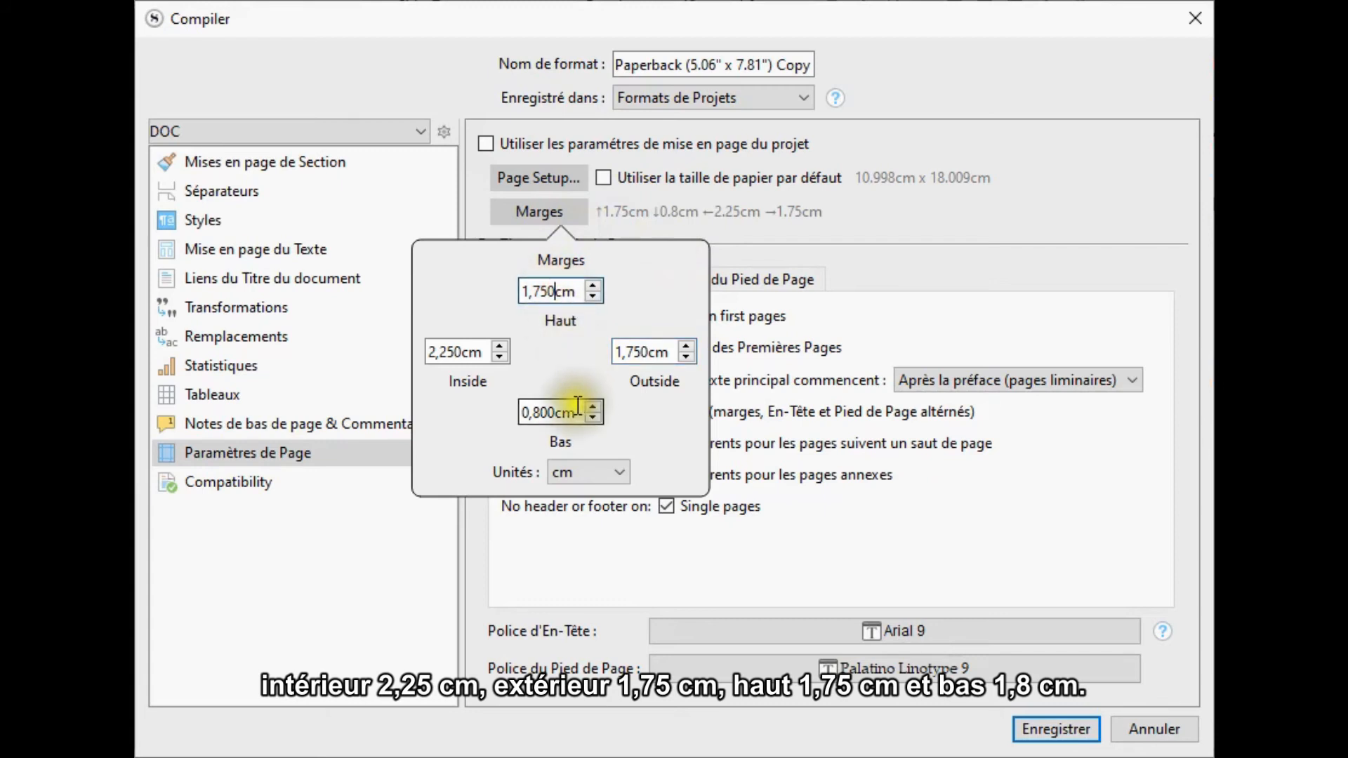
{"action": "left_click_drag", "start_coordinate": [556, 415], "coordinate": [520, 414]}
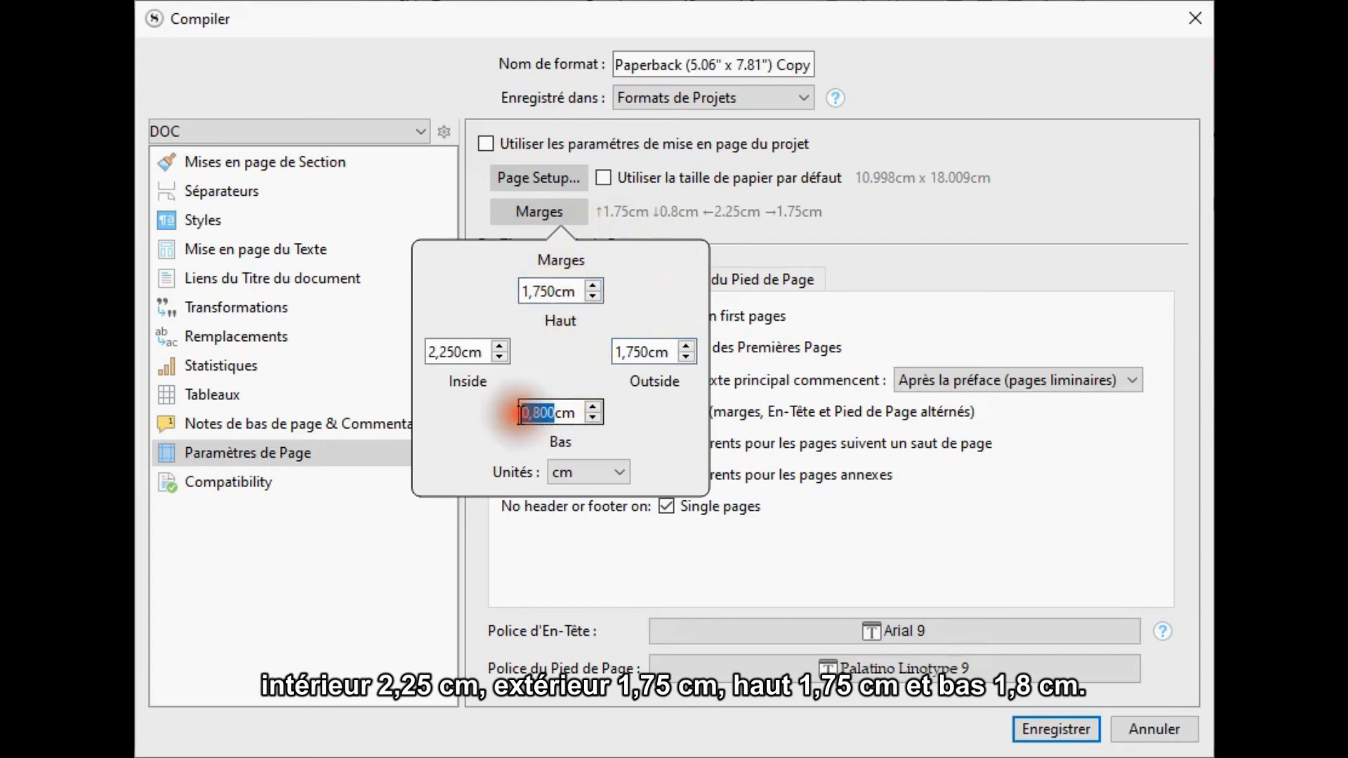
{"action": "type", "text": "1,8"}
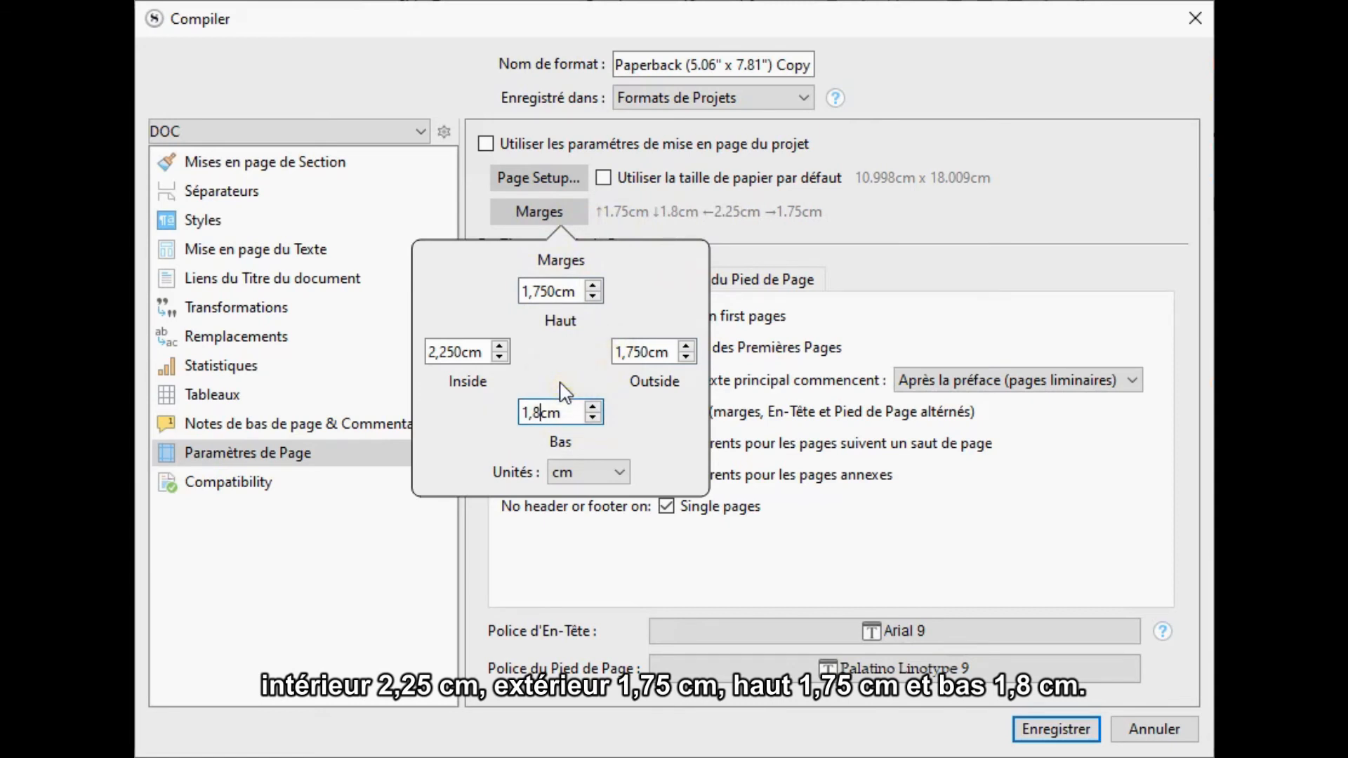
{"action": "left_click", "coordinate": [865, 223]}
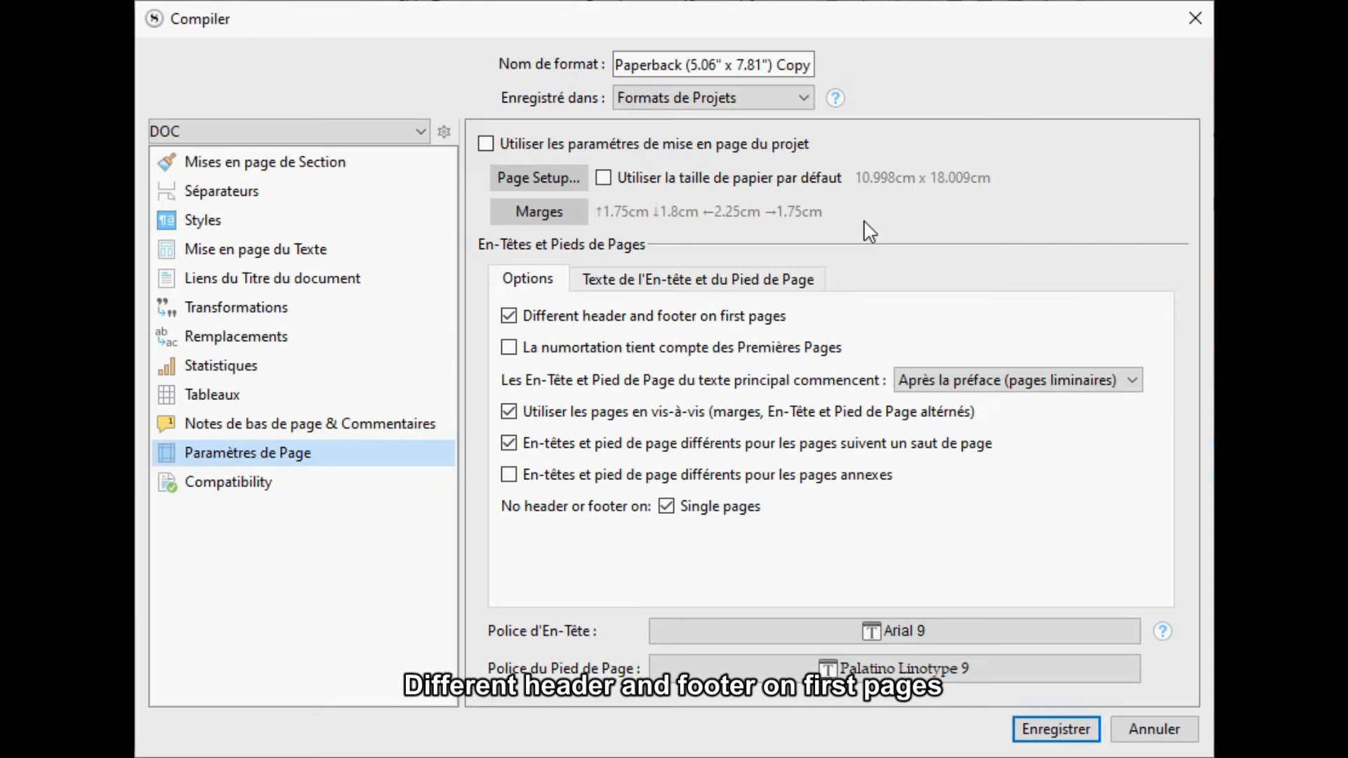
- Enable "La numortation tient compte des Premières Pages" in the header and footer options and save the format
{"action": "left_click", "coordinate": [509, 316]}
{"action": "left_click", "coordinate": [508, 315]}
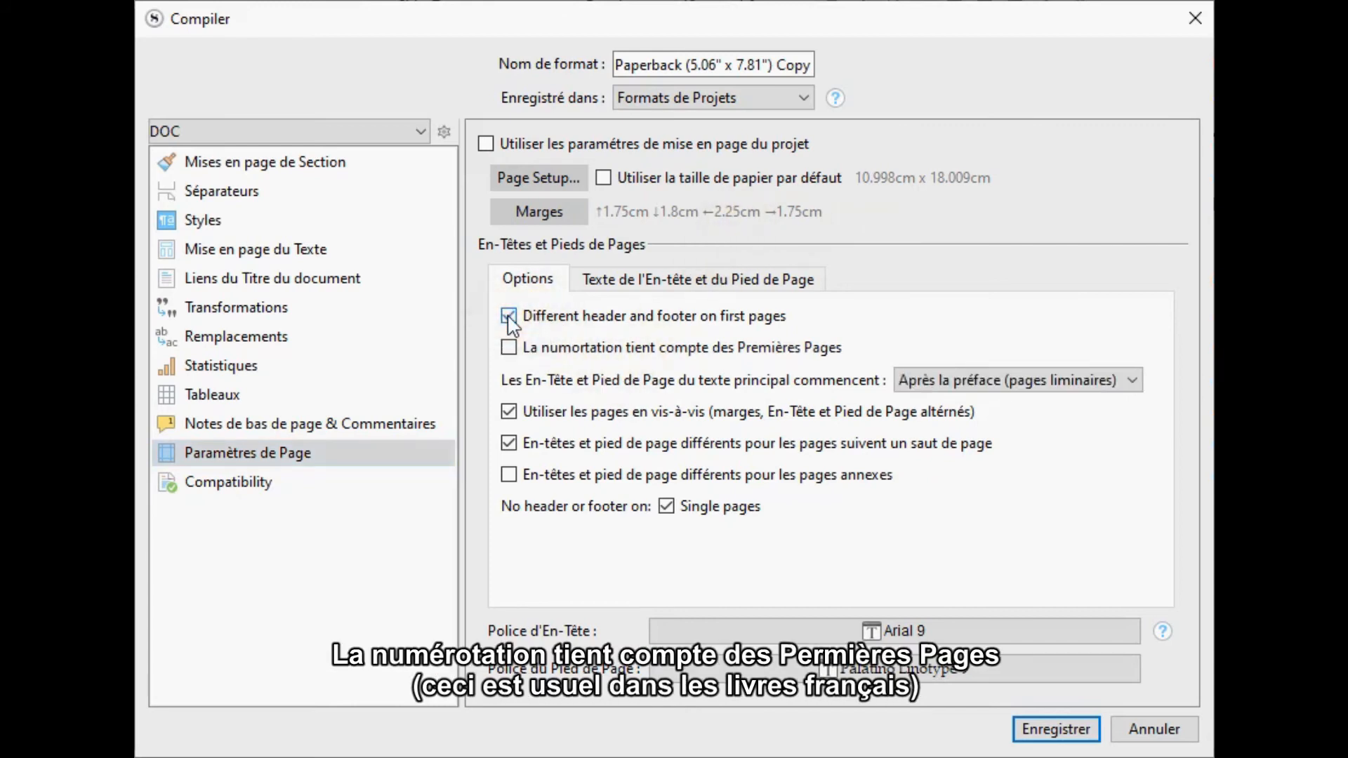
{"action": "left_click", "coordinate": [509, 346]}
{"action": "left_click", "coordinate": [508, 412]}
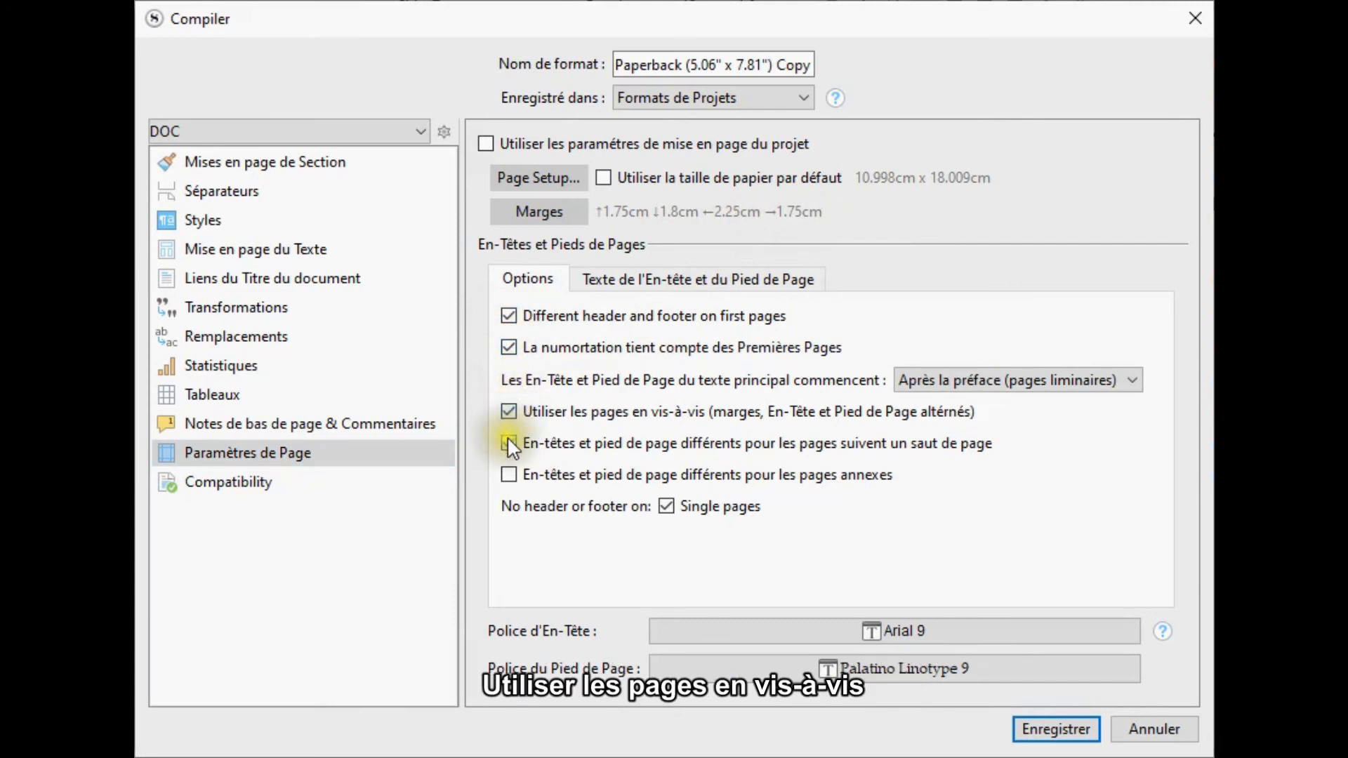
{"action": "left_click", "coordinate": [510, 441]}
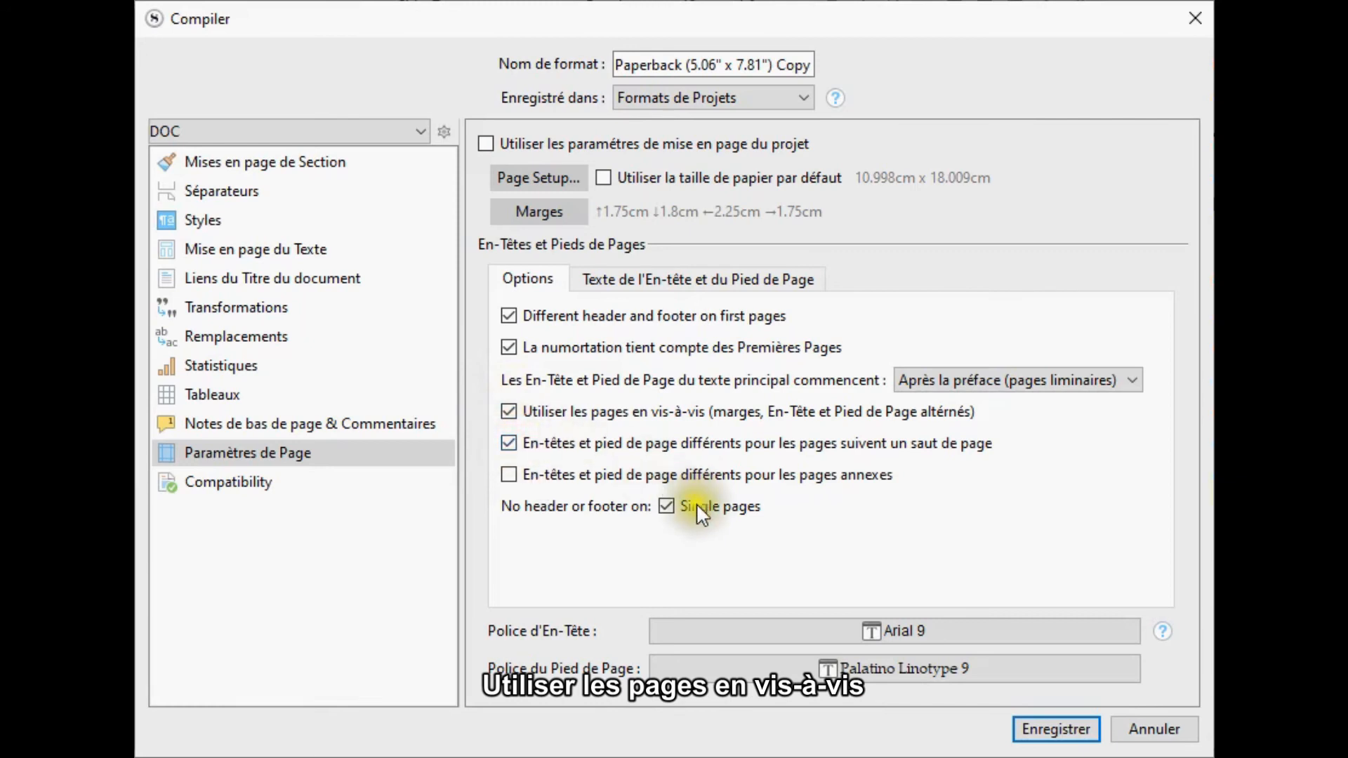
{"action": "left_click", "coordinate": [667, 507]}
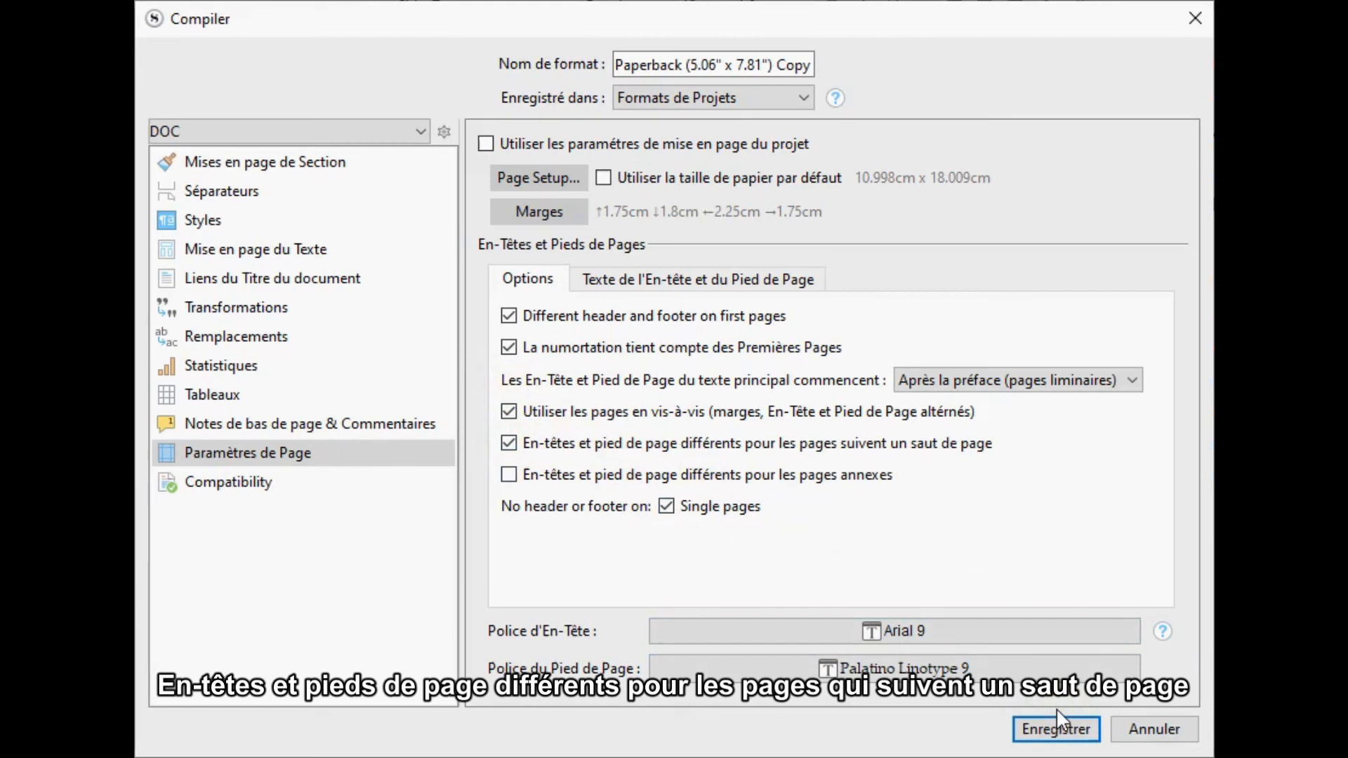
{"action": "left_click", "coordinate": [1060, 728]}
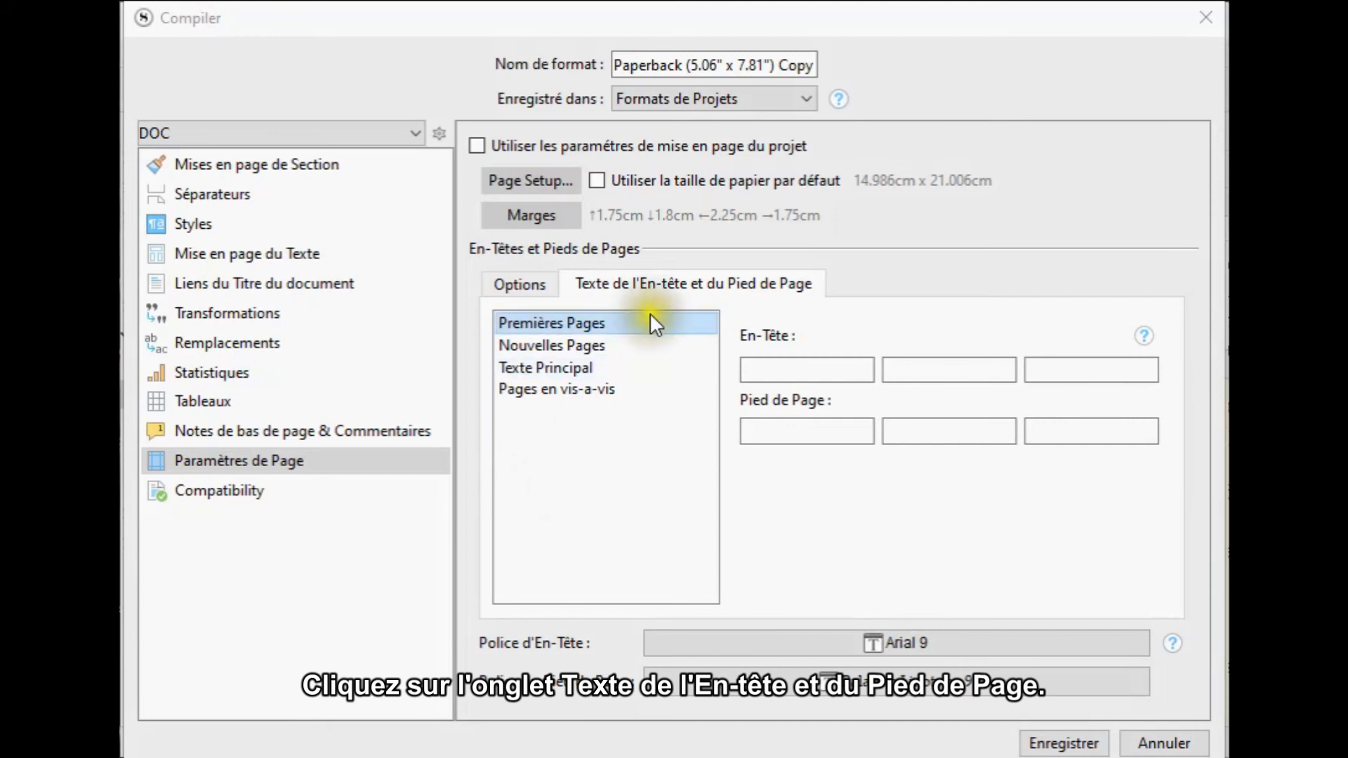
- Check the header and footer texts defined for Premières Pages and Nouvelles Pages
{"action": "left_click", "coordinate": [660, 320]}
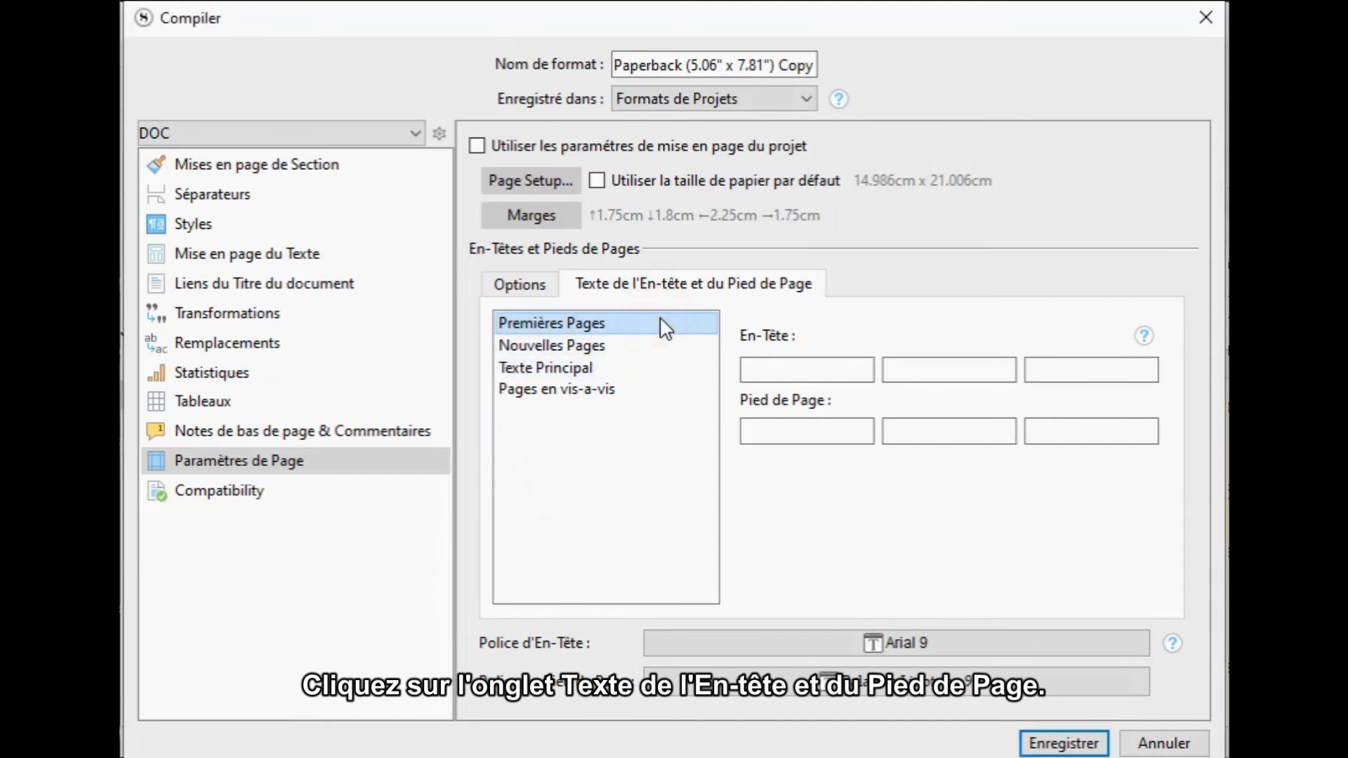
{"action": "left_click", "coordinate": [953, 372]}
{"action": "left_click", "coordinate": [948, 429]}
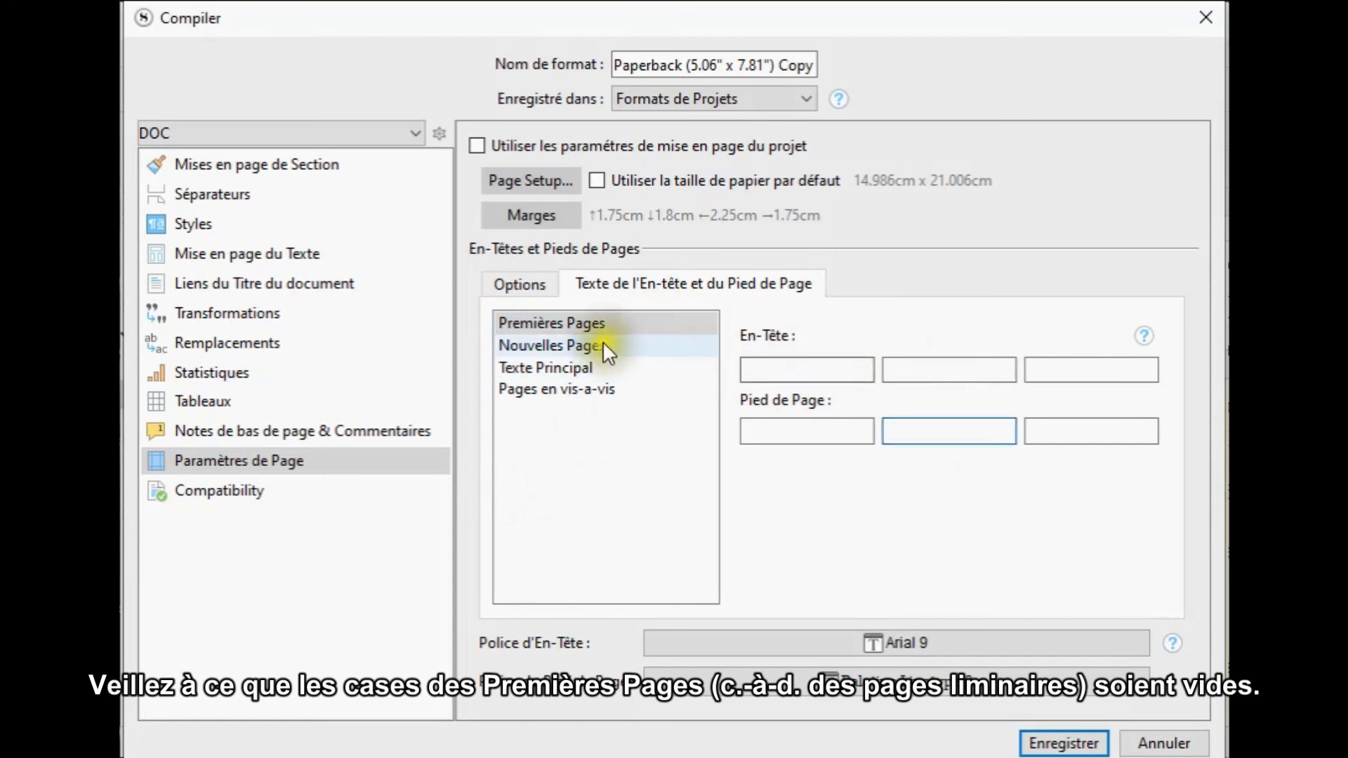
{"action": "left_click", "coordinate": [594, 345]}
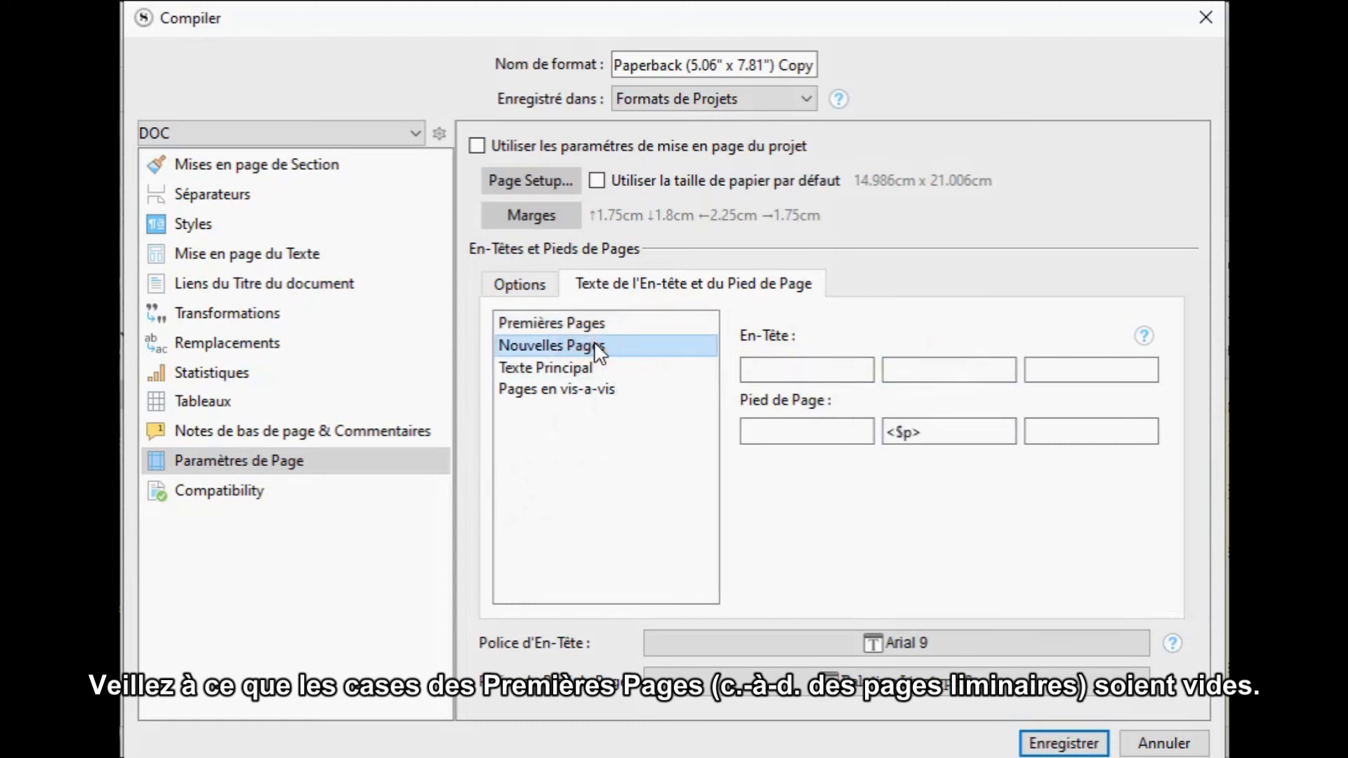
{"action": "left_click", "coordinate": [941, 431]}
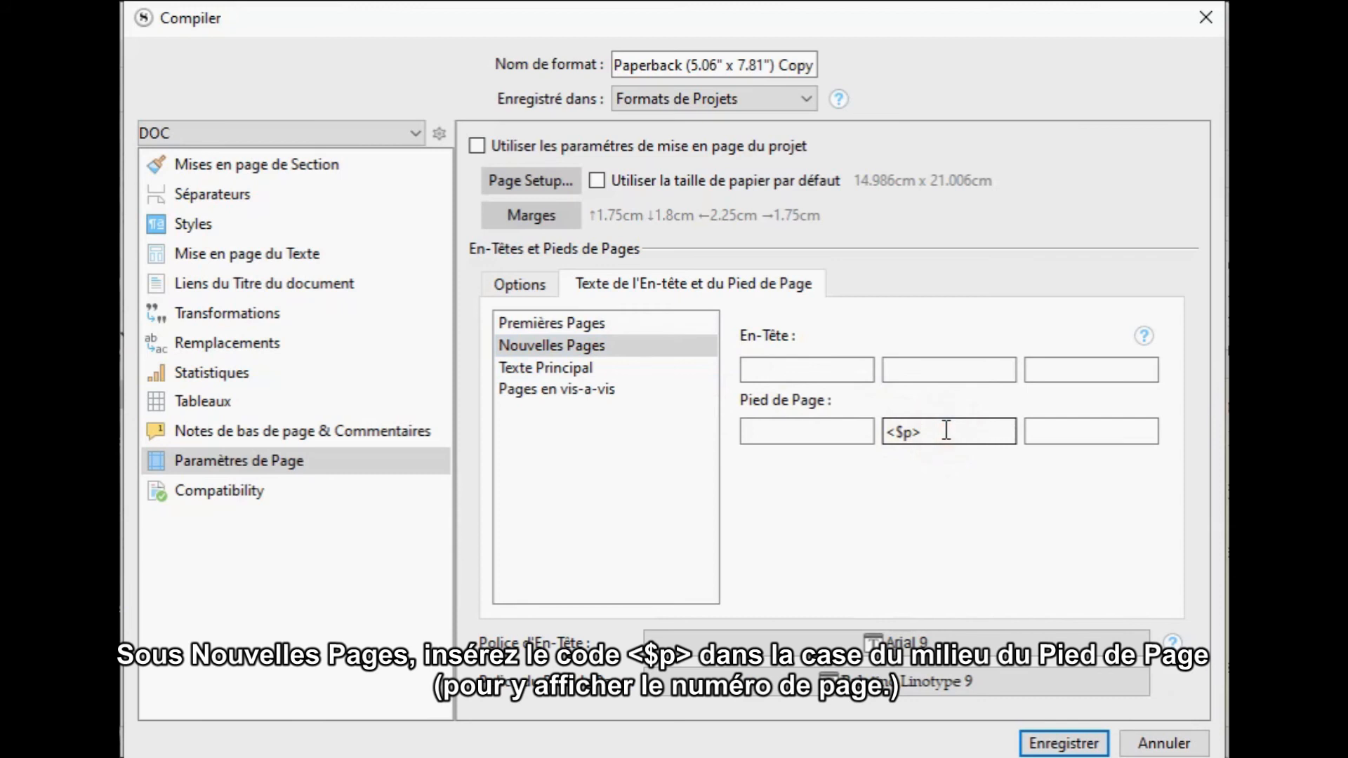
- Remove the <$projecttitle> code from the centre header of Texte Principal
{"action": "left_click", "coordinate": [597, 369]}
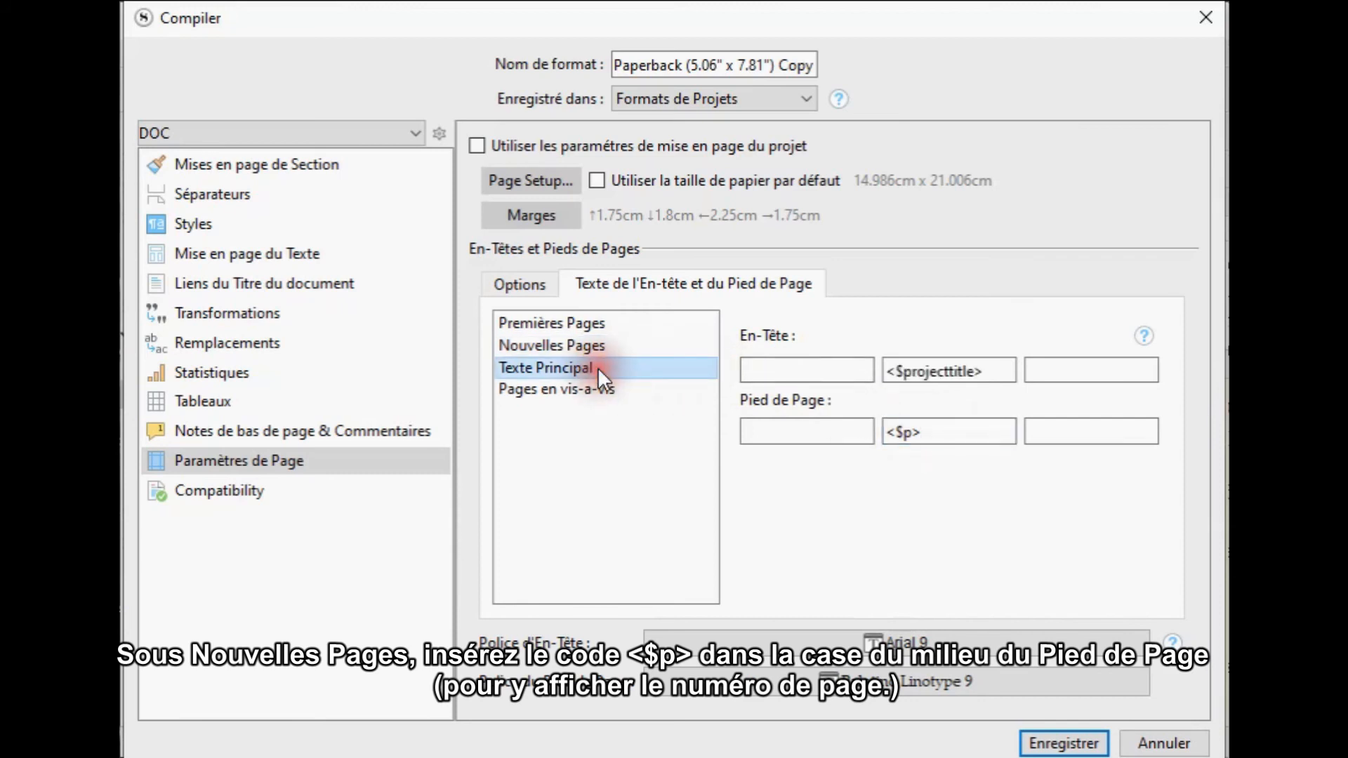
{"action": "left_click", "coordinate": [1002, 370]}
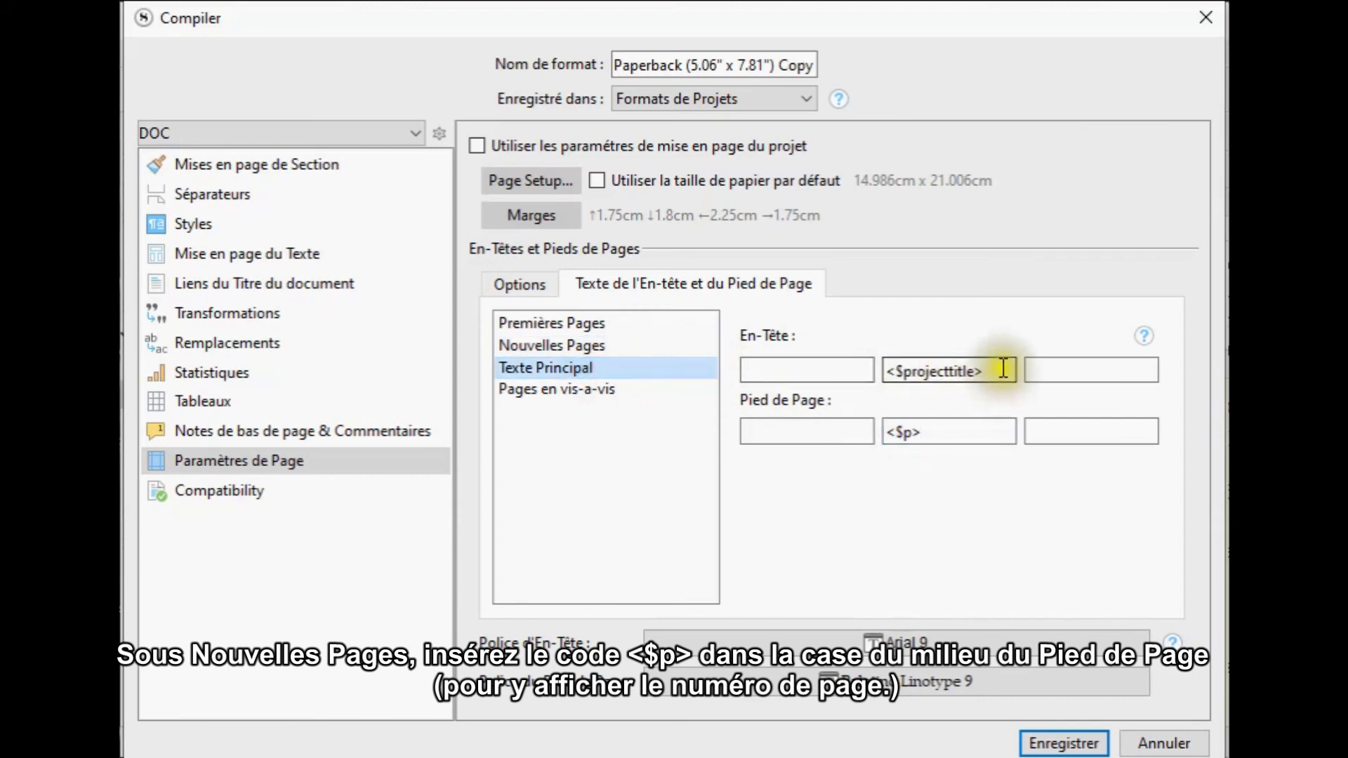
{"action": "left_click_drag", "start_coordinate": [1002, 370], "coordinate": [904, 360]}
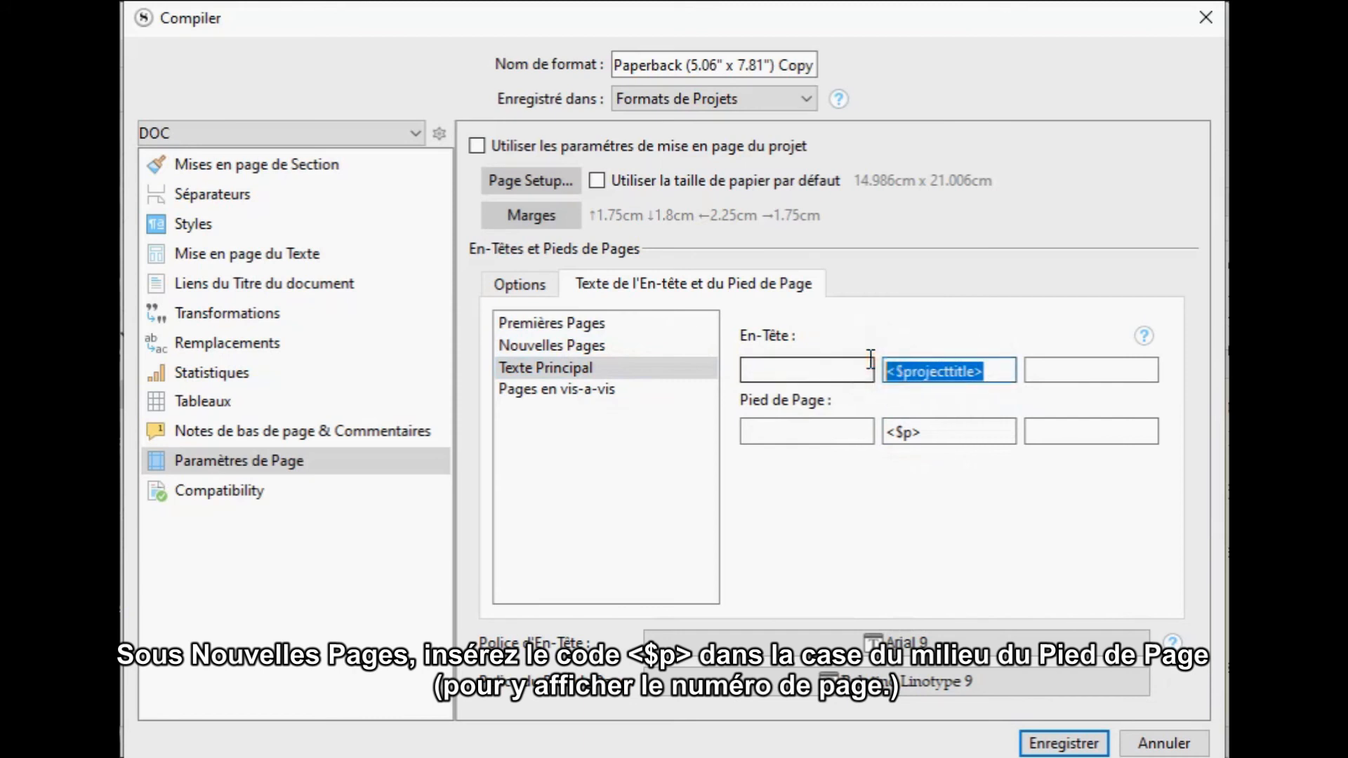
{"action": "key", "text": "Delete"}
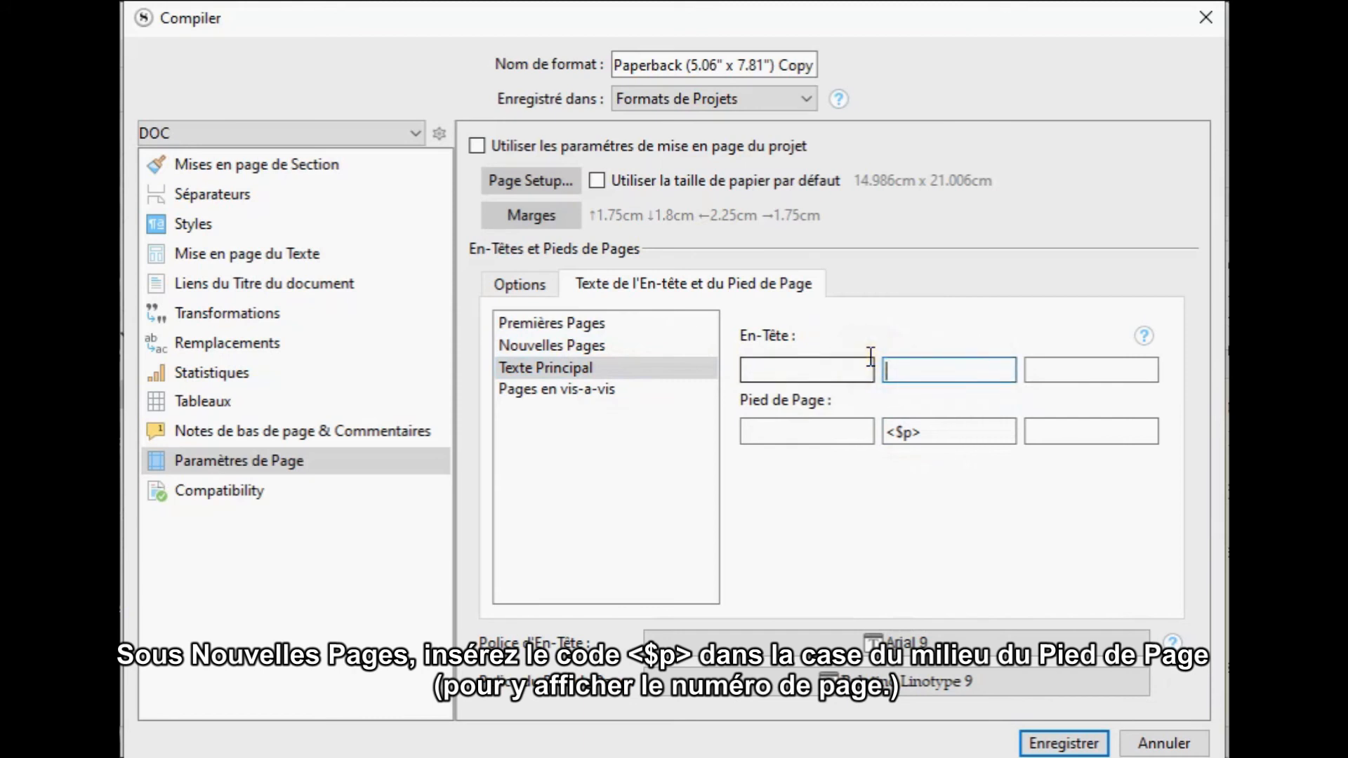
- Clear the centre header text of Pages en vis-a-vis and save the compile format
{"action": "left_click", "coordinate": [593, 388]}
{"action": "left_click_drag", "start_coordinate": [994, 365], "coordinate": [851, 367]}
{"action": "key", "text": "Delete"}
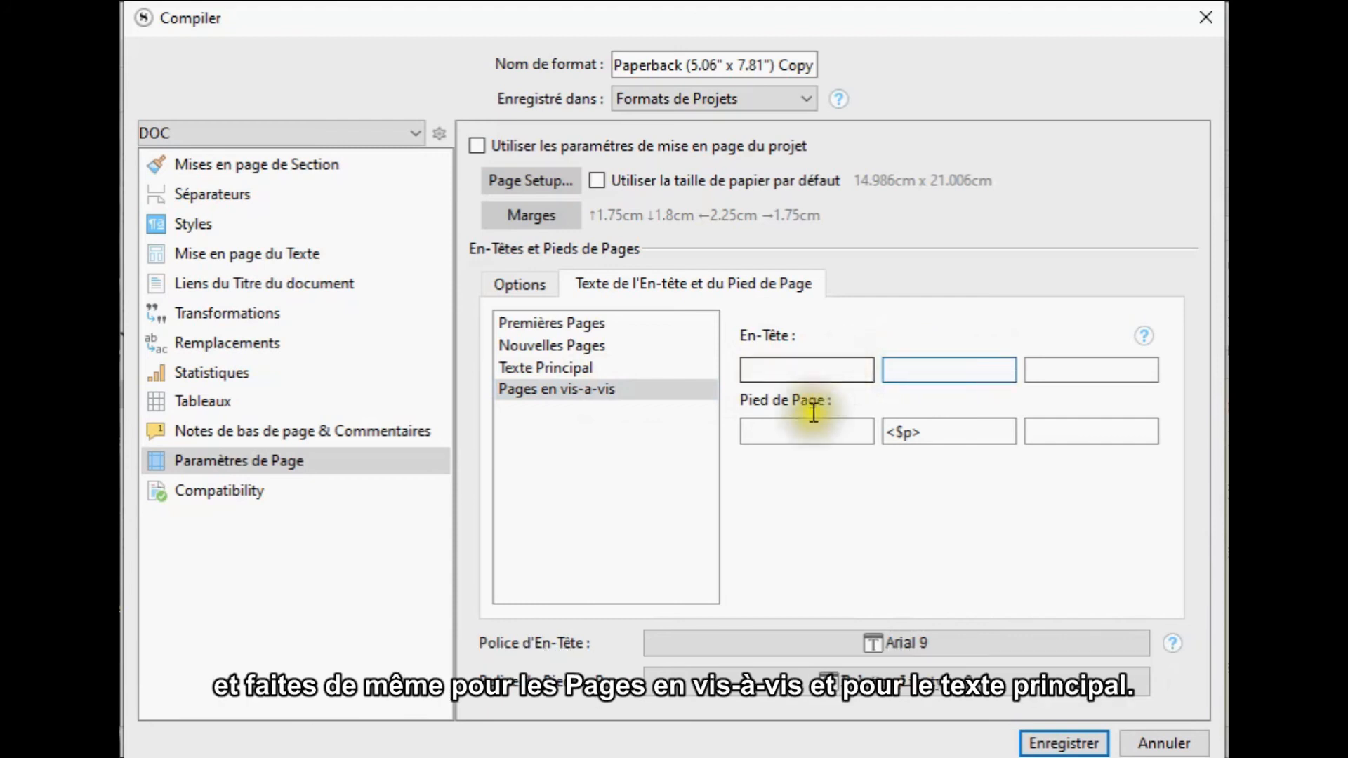
{"action": "left_click", "coordinate": [1078, 743]}
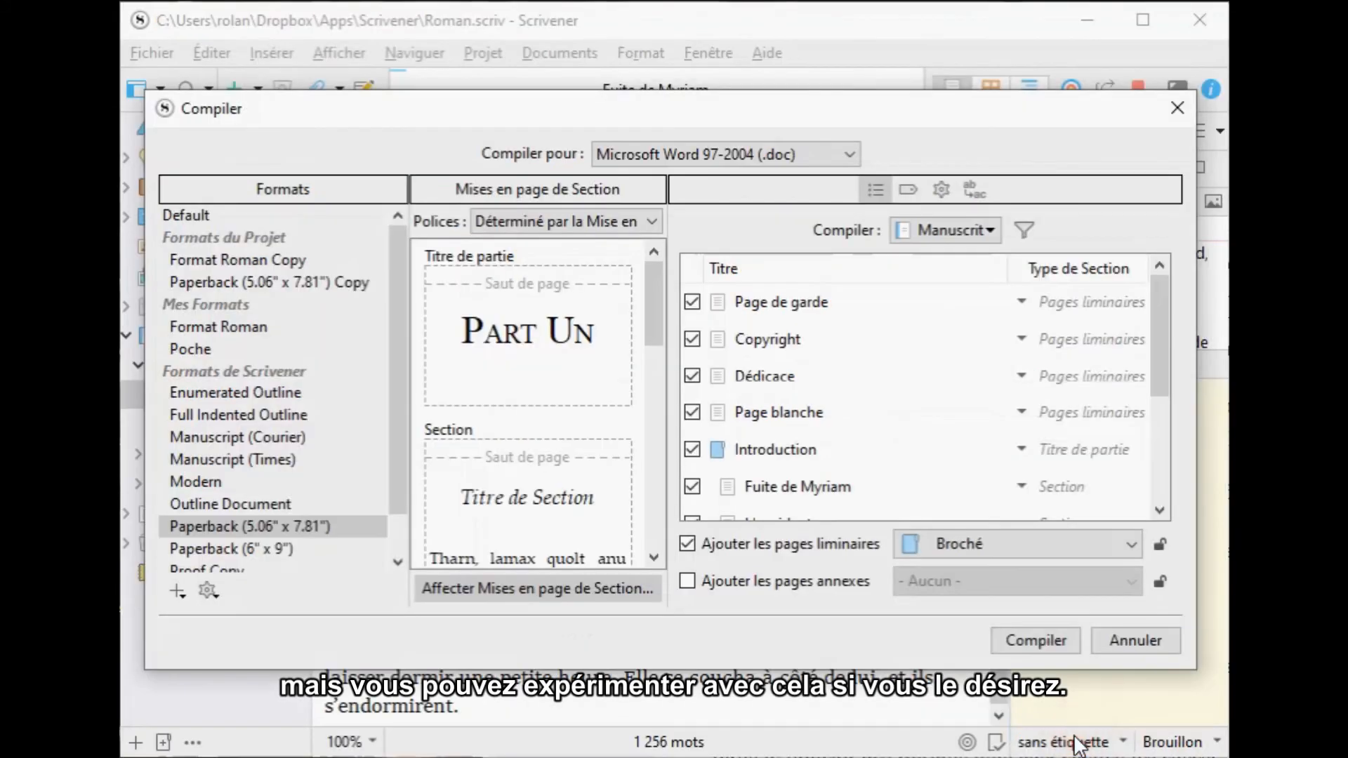